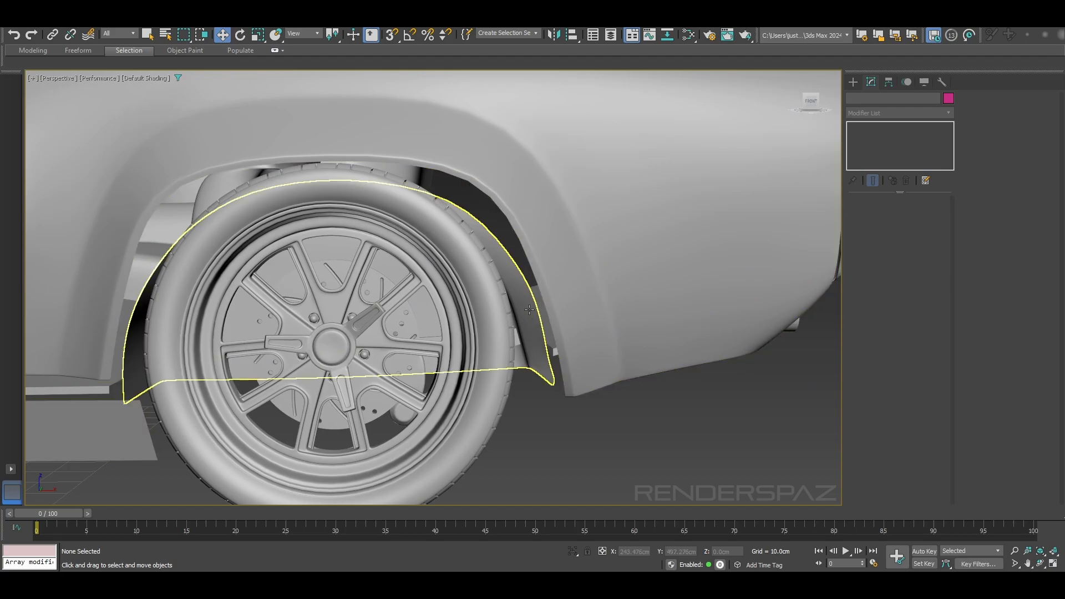
- Select the rear inner wheel-arch liner and nudge its element sideways at the editable poly level to fit inside the fender
click(529, 309)
scroll(529, 309, down, 5)
scroll(593, 306, up, 3)
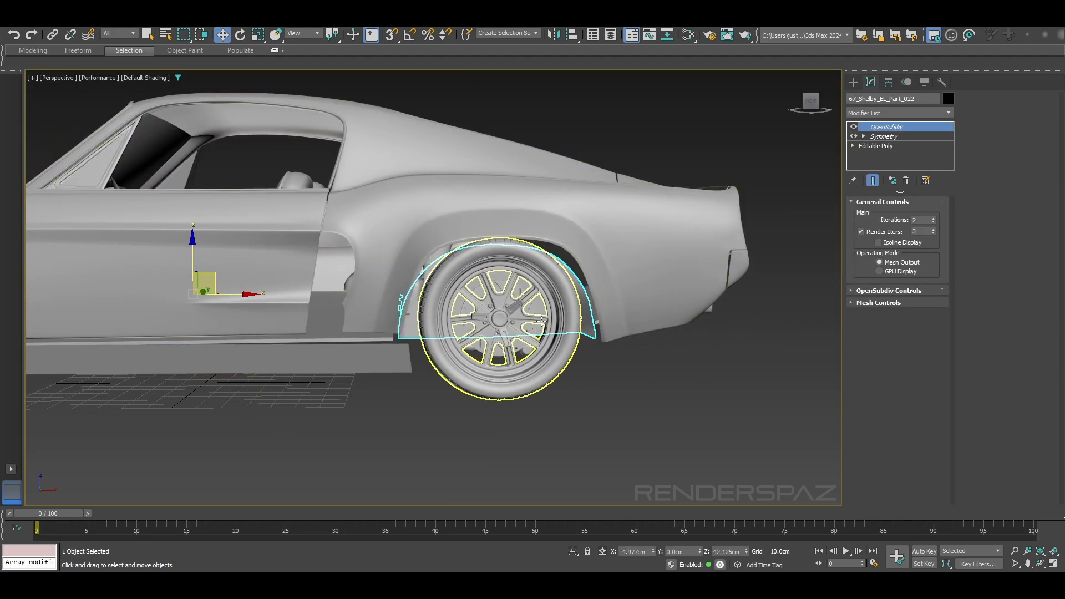
middle_drag(535, 330, 546, 332)
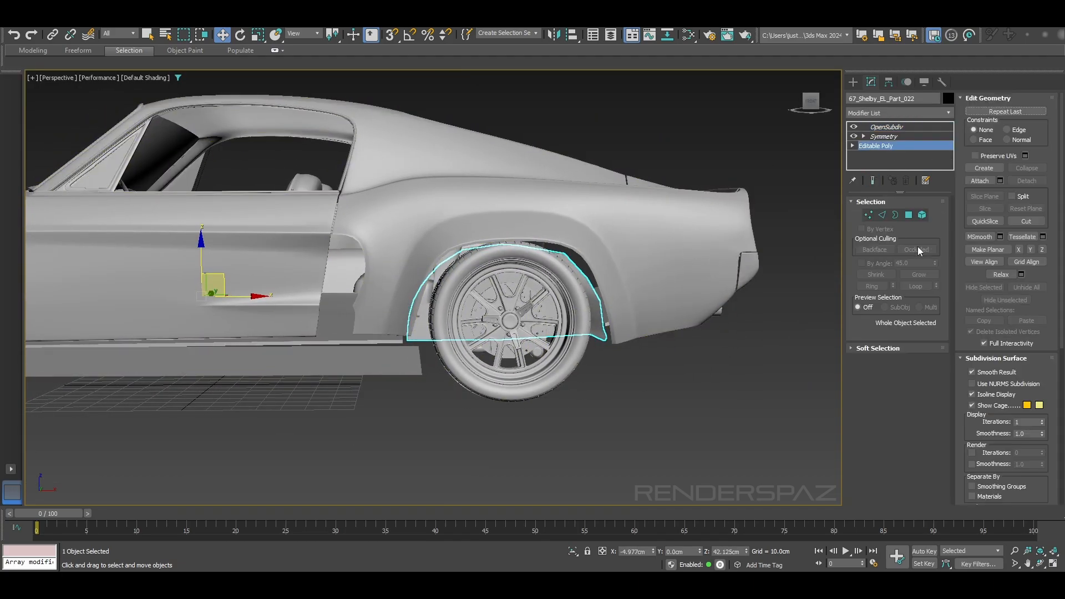
alt+middle_drag(589, 301, 528, 270)
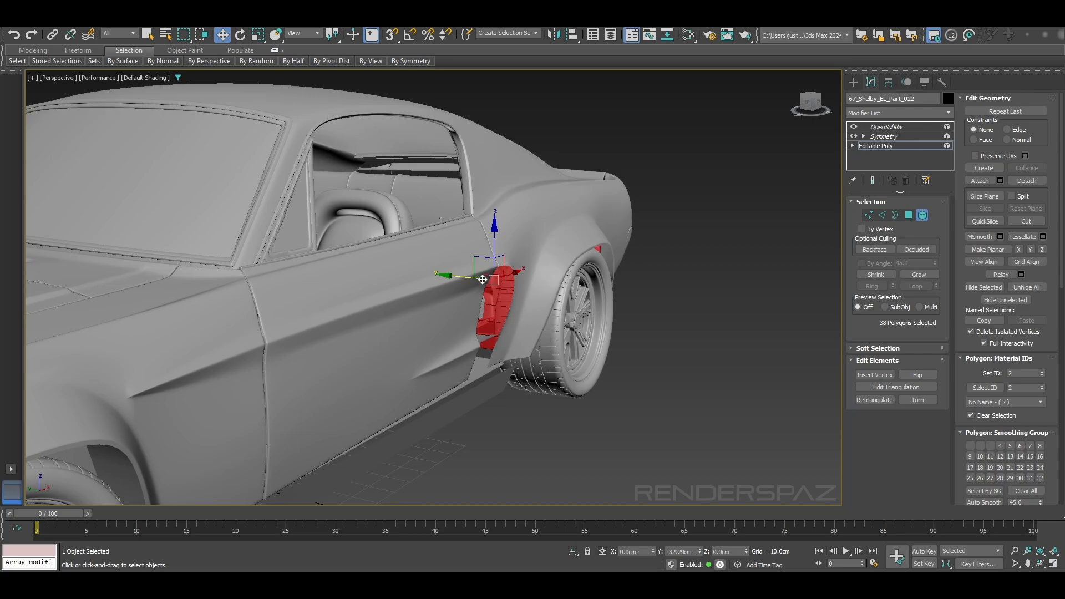
alt+middle_drag(490, 282, 525, 252)
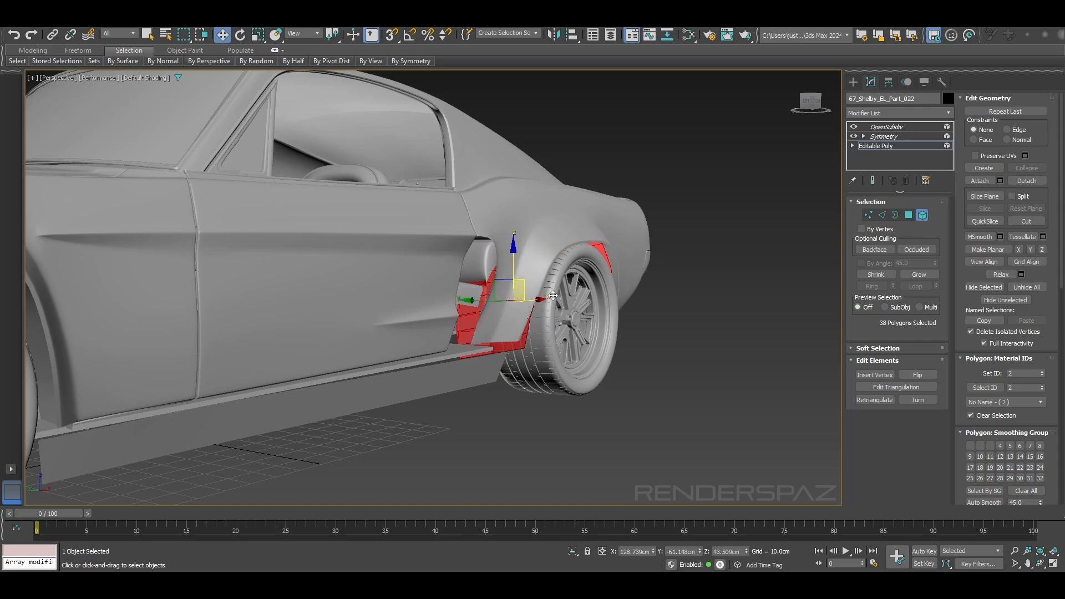
mouse_move(553, 295)
alt+middle_down()
mouse_move(488, 297)
mouse_move(455, 283)
mouse_move(546, 289)
alt+middle_up()
drag(504, 287, 497, 286)
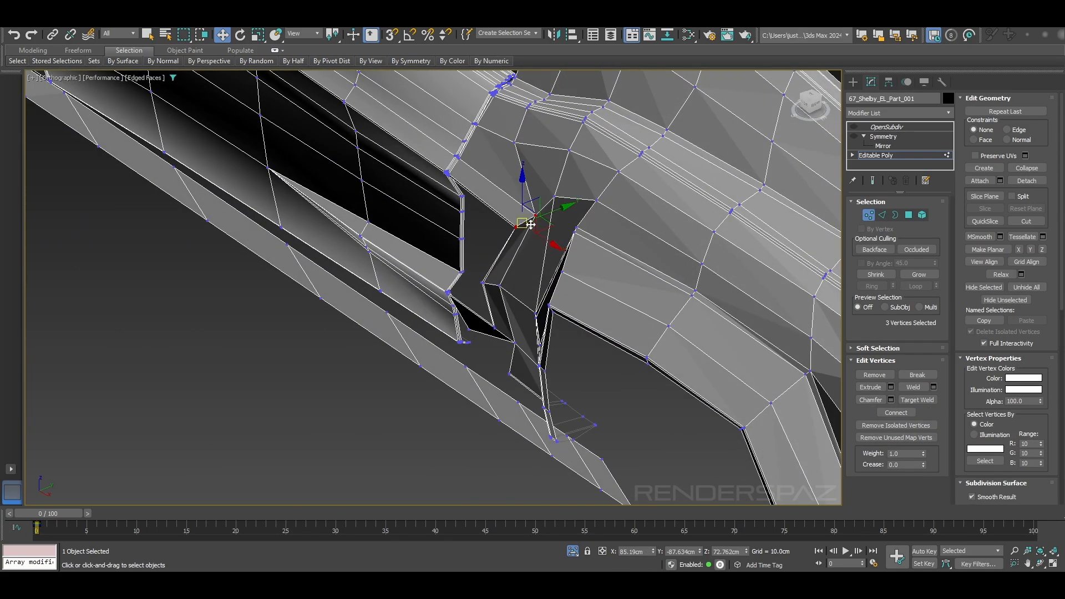
- Refine the rear quarter panel around the side scoop, cutting a new edge at the scoop's upper rear corner
alt+middle_drag(531, 224, 578, 244)
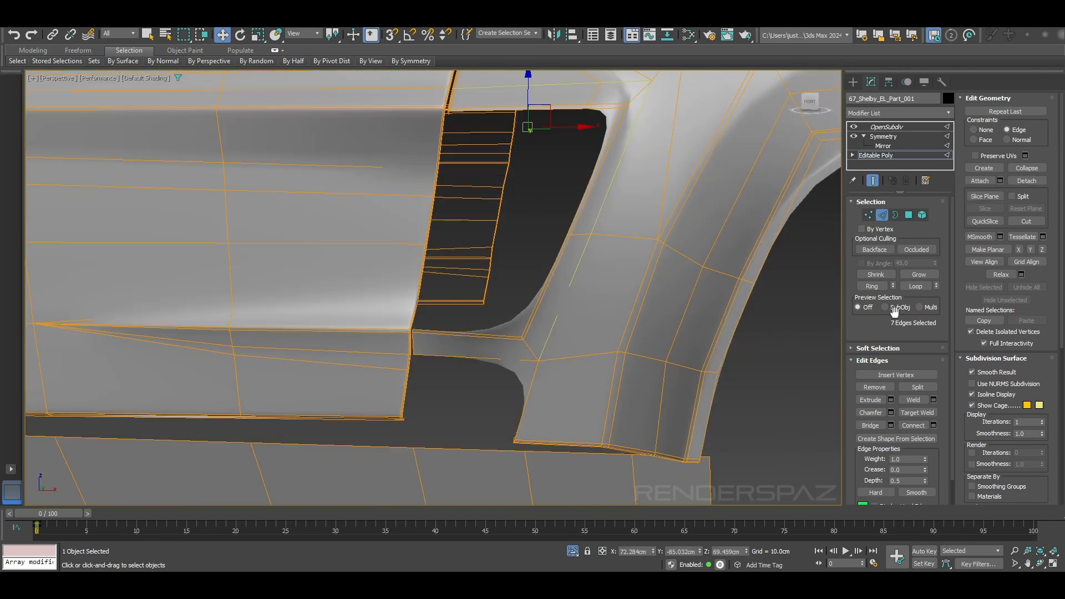
click(440, 406)
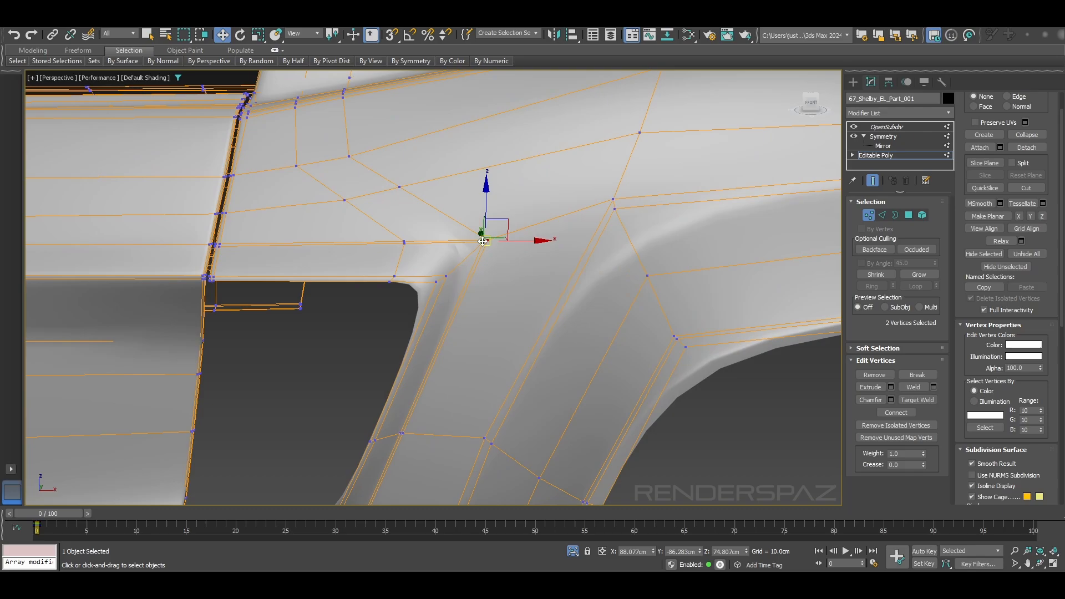
scroll(483, 240, up, 3)
key(alt+c)
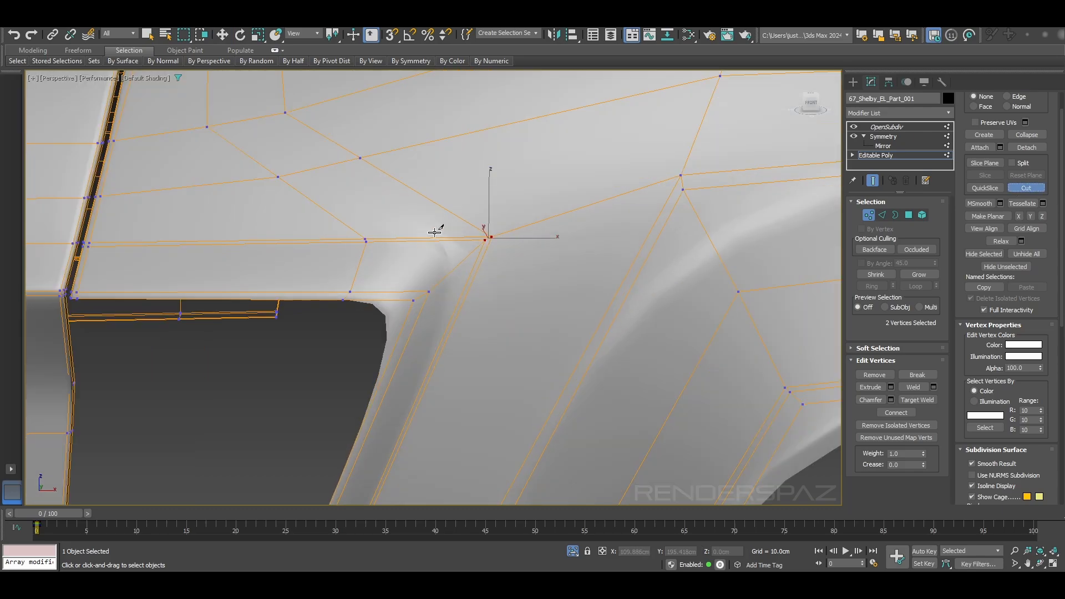
click(368, 301)
right_click(368, 300)
scroll(473, 223, up, 4)
scroll(467, 217, down, 4)
click(447, 207)
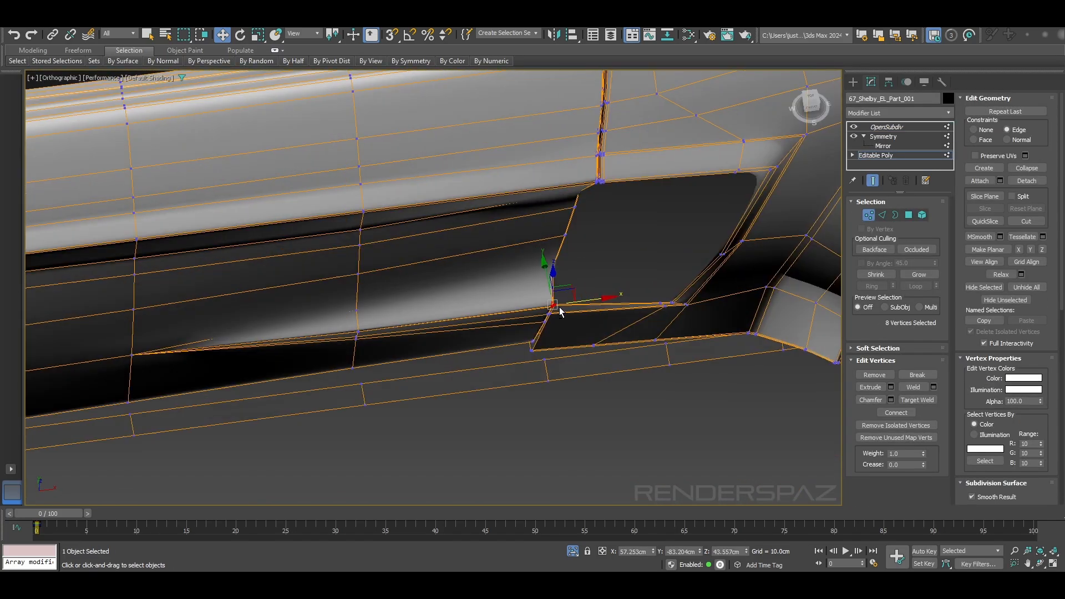
- Select the vertices at the door's rear lower seam and cut a new edge across the lower door crease
drag(485, 332, 546, 367)
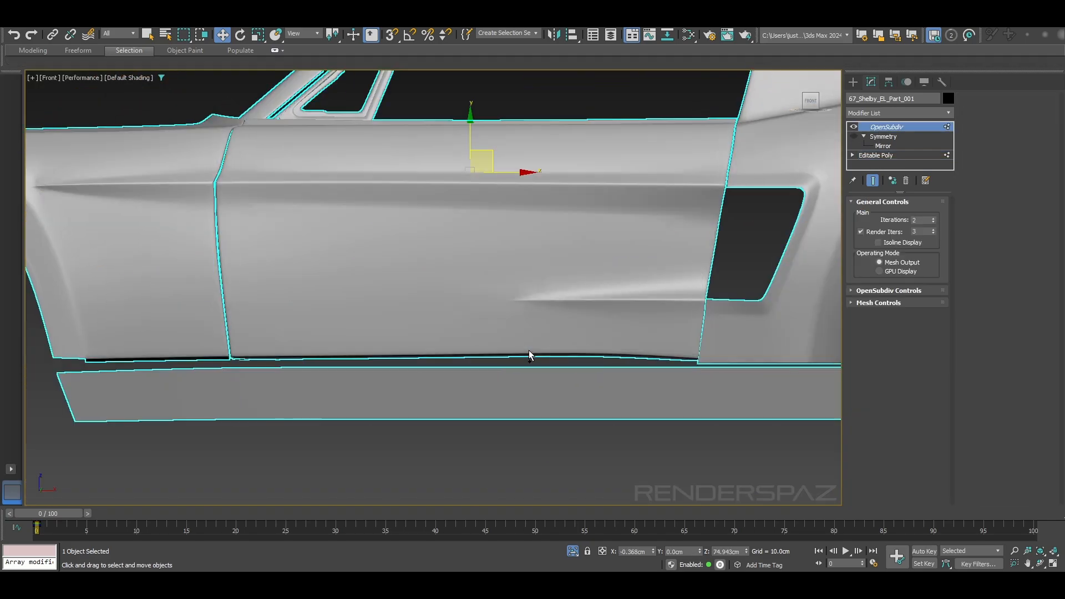
scroll(528, 350, down, 5)
scroll(542, 353, up, 4)
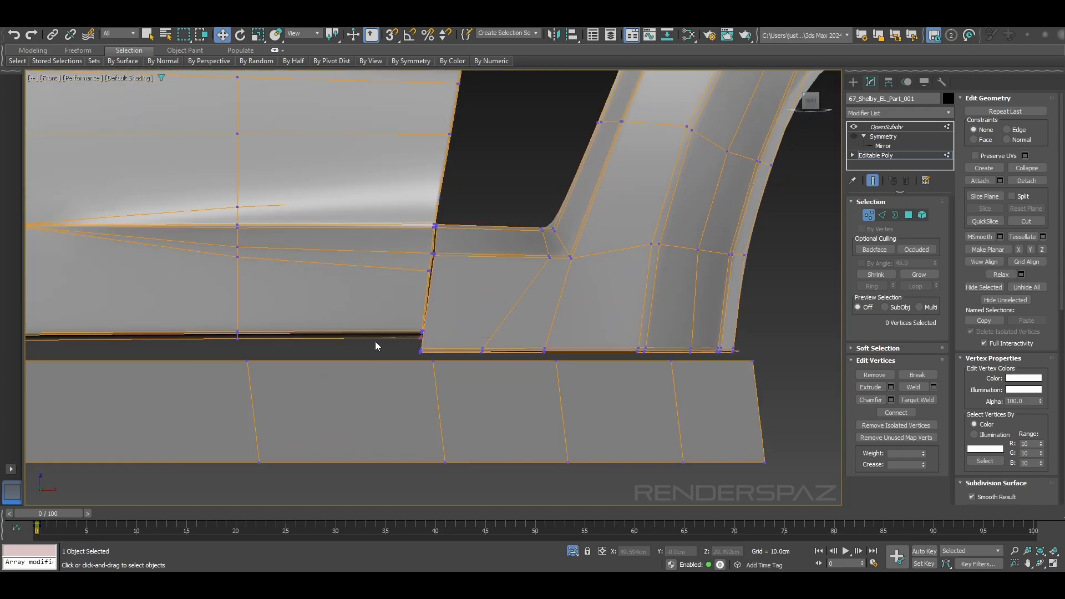
alt+middle_drag(630, 337, 387, 375)
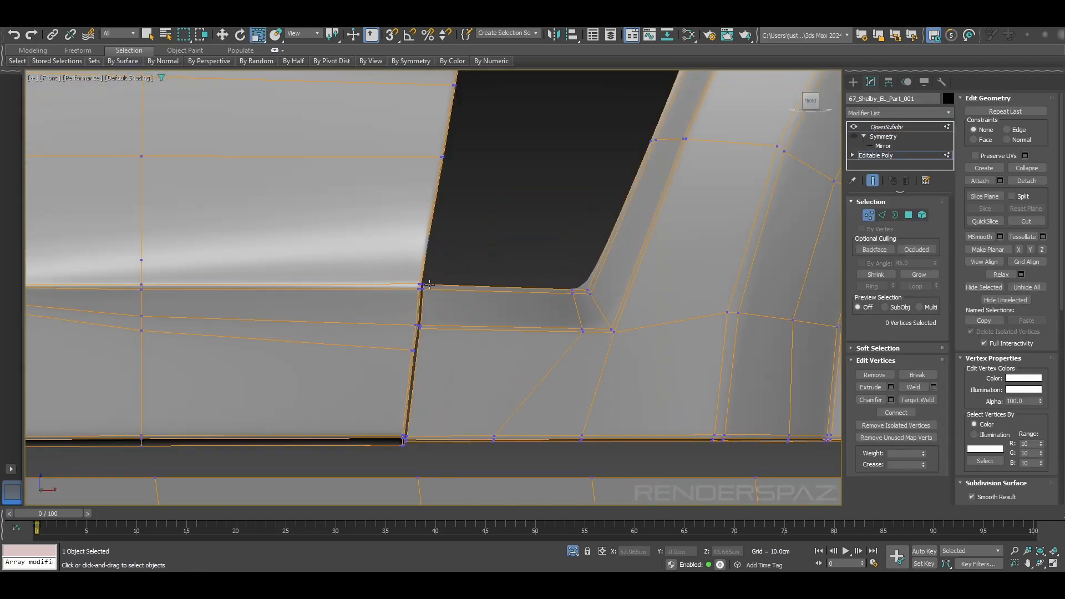
drag(367, 253, 443, 335)
key(w)
alt+middle_drag(442, 335, 428, 357)
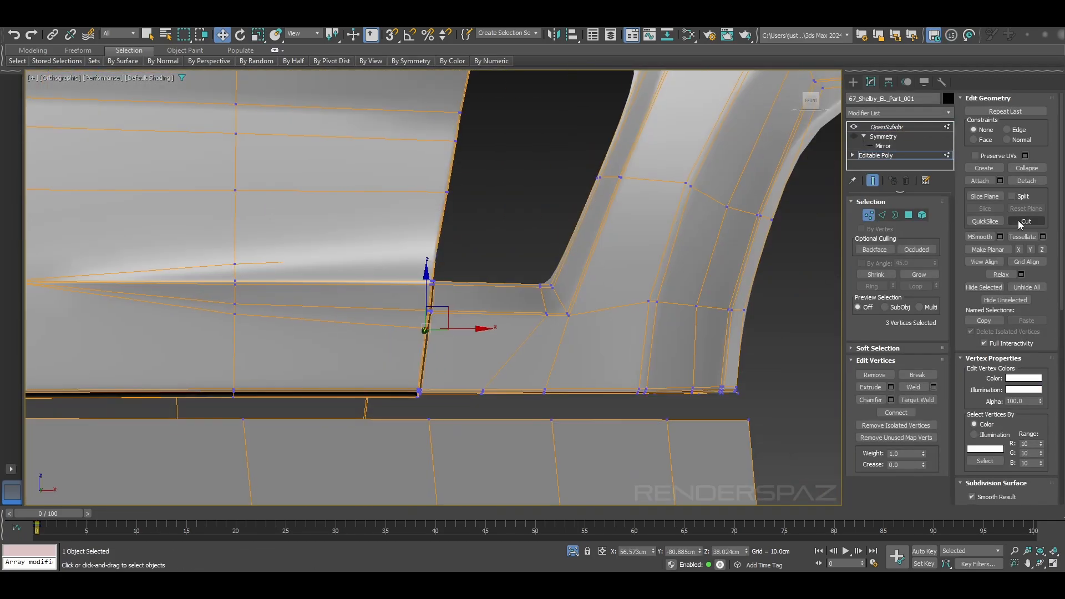
key(alt+c)
click(390, 321)
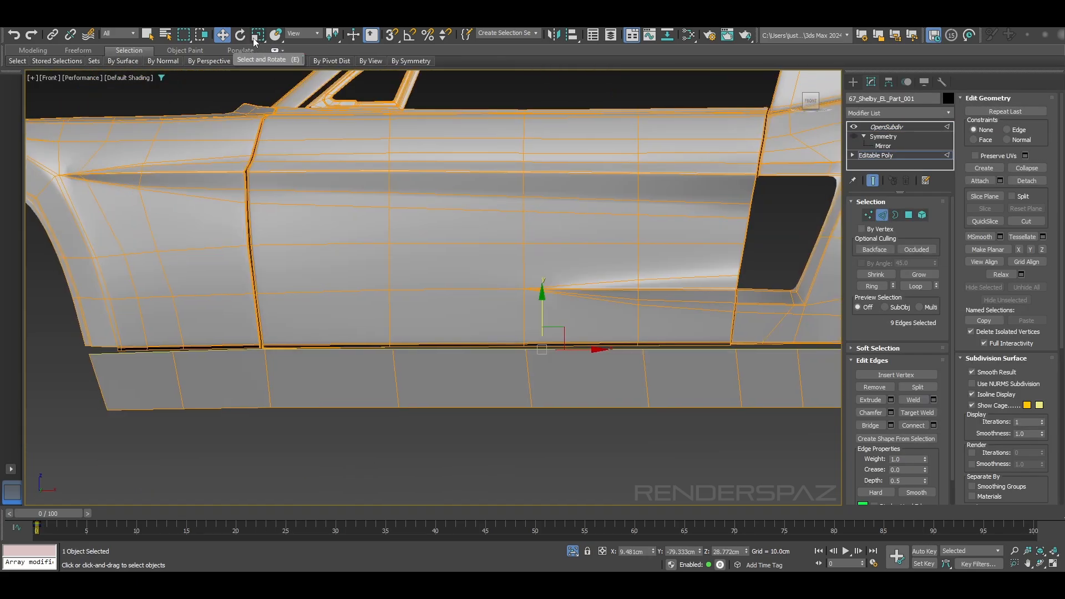
- Adjust the selected edges of the side skirt at the edge level
key(e)
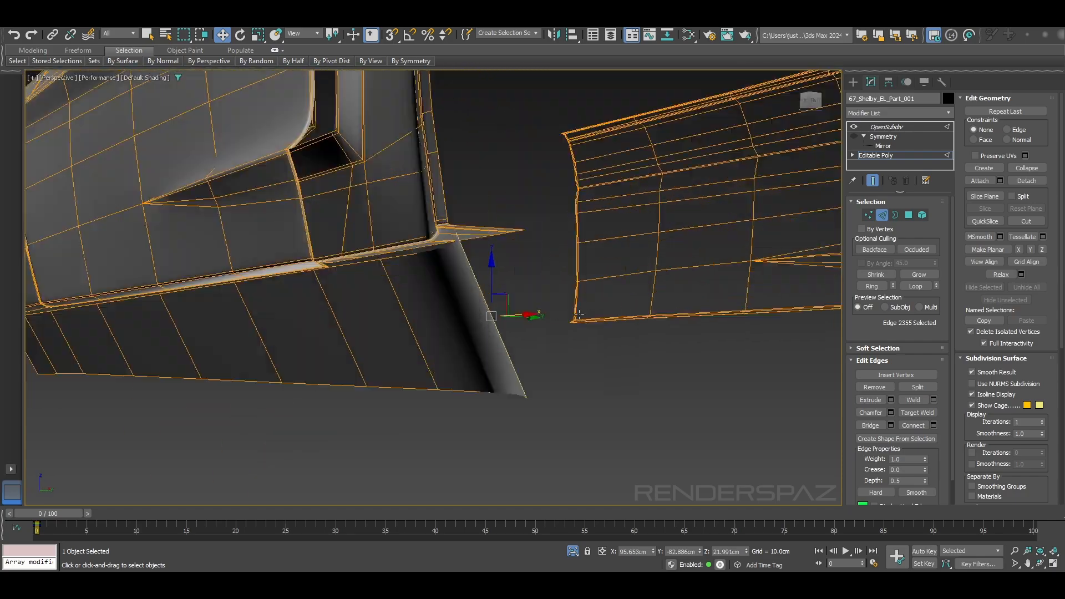
click(883, 217)
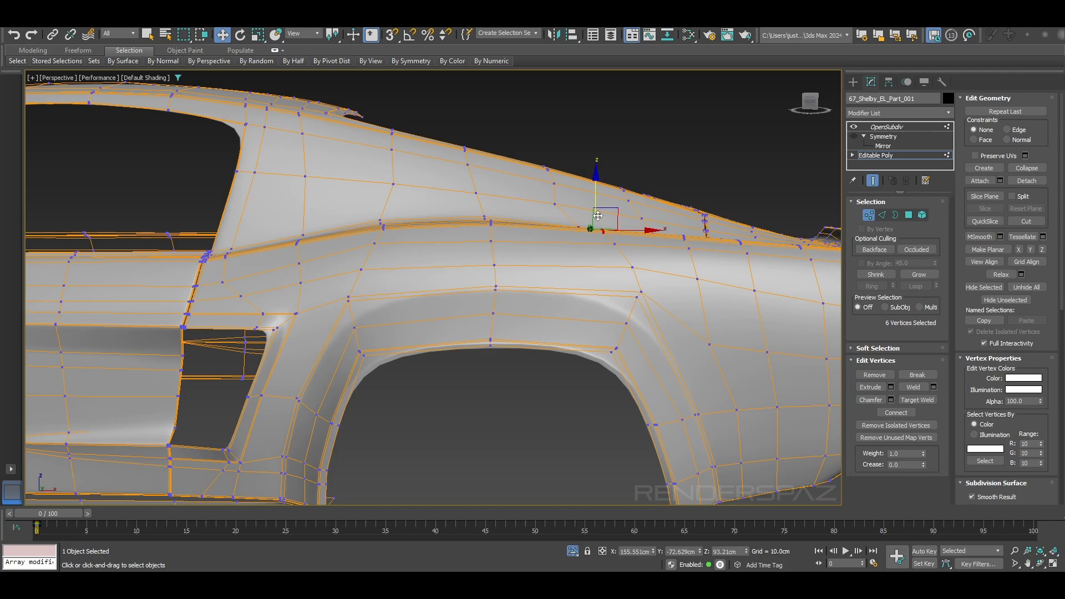
- Raise the selected vertices along the crease above the rear wheel arch
drag(598, 215, 597, 210)
scroll(646, 244, up, 3)
key(F3)
alt+middle_drag(580, 221, 399, 219)
scroll(580, 220, up, 3)
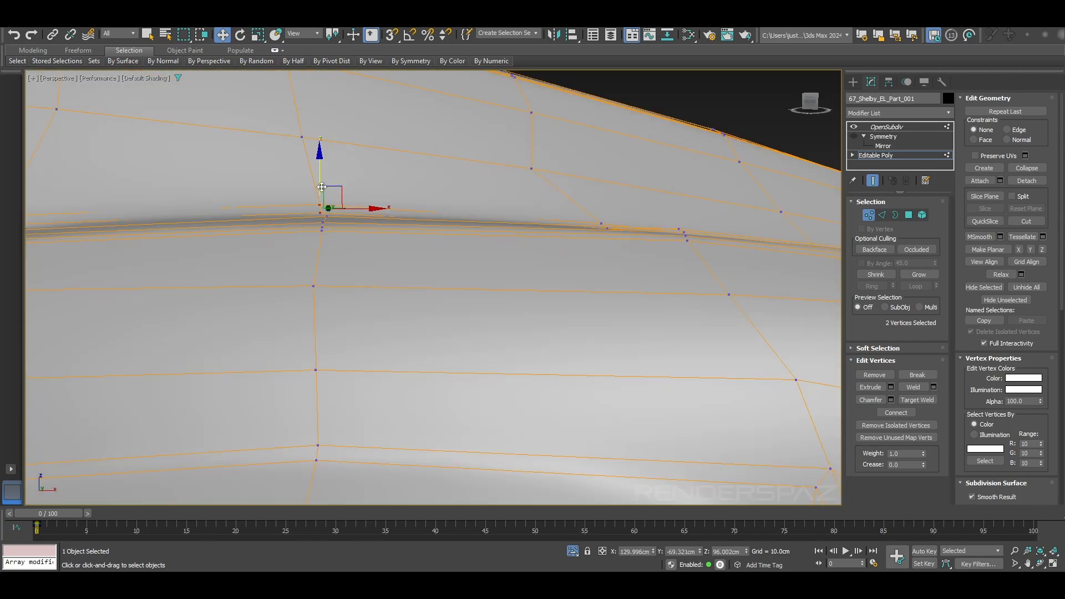
- Select and adjust further single vertices along the shoulder crease over the rear wheel arch to even out its line
click(325, 213)
scroll(582, 221, up, 2)
click(585, 233)
mouse_move(583, 221)
alt+middle_down()
mouse_move(585, 233)
mouse_move(360, 236)
alt+middle_up()
scroll(359, 236, down, 3)
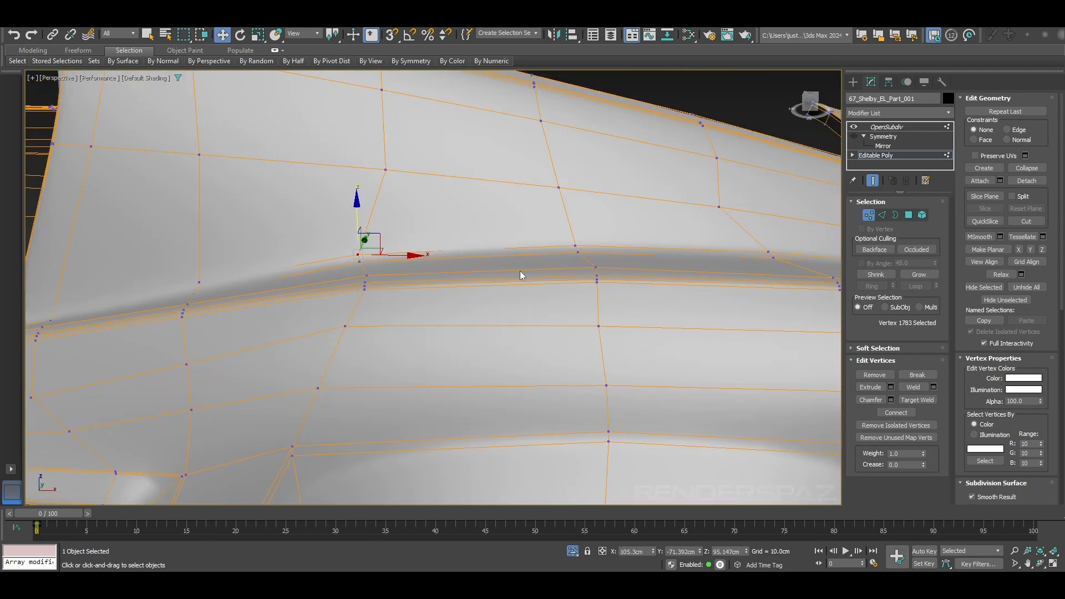
alt+middle_drag(520, 271, 607, 286)
click(605, 282)
key(f)
scroll(447, 225, down, 6)
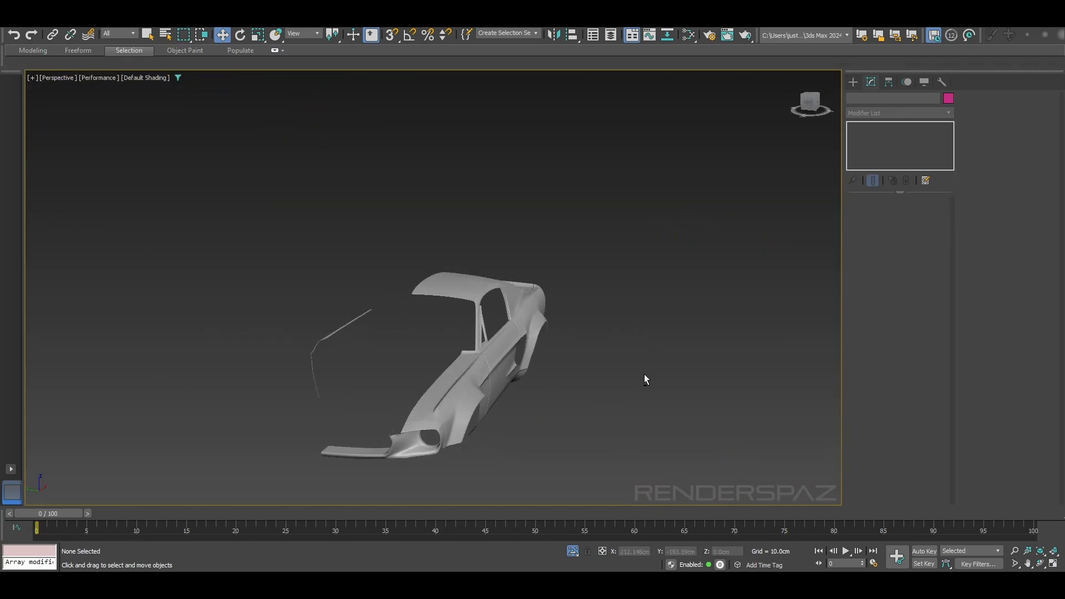
- Open the body's editable poly at vertex level and select vertices on the rear quarter panel beside the trunk lid
scroll(474, 330, up, 8)
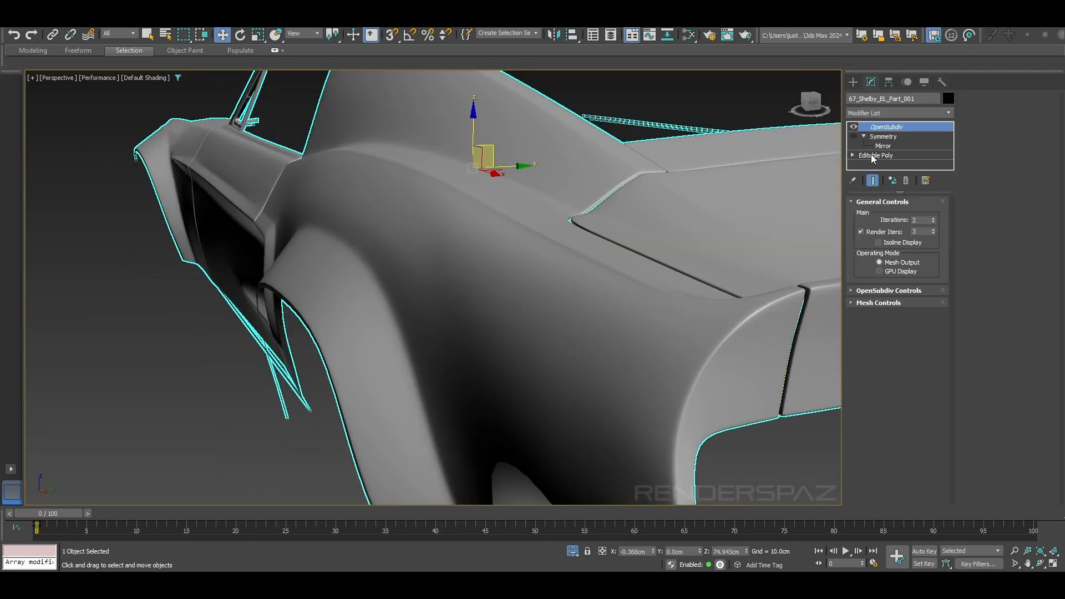
click(881, 155)
key(1)
scroll(438, 258, up, 3)
scroll(480, 113, down, 3)
alt+middle_drag(480, 112, 730, 268)
scroll(633, 175, up, 2)
click(626, 169)
ctrl+click(583, 273)
scroll(588, 251, down, 3)
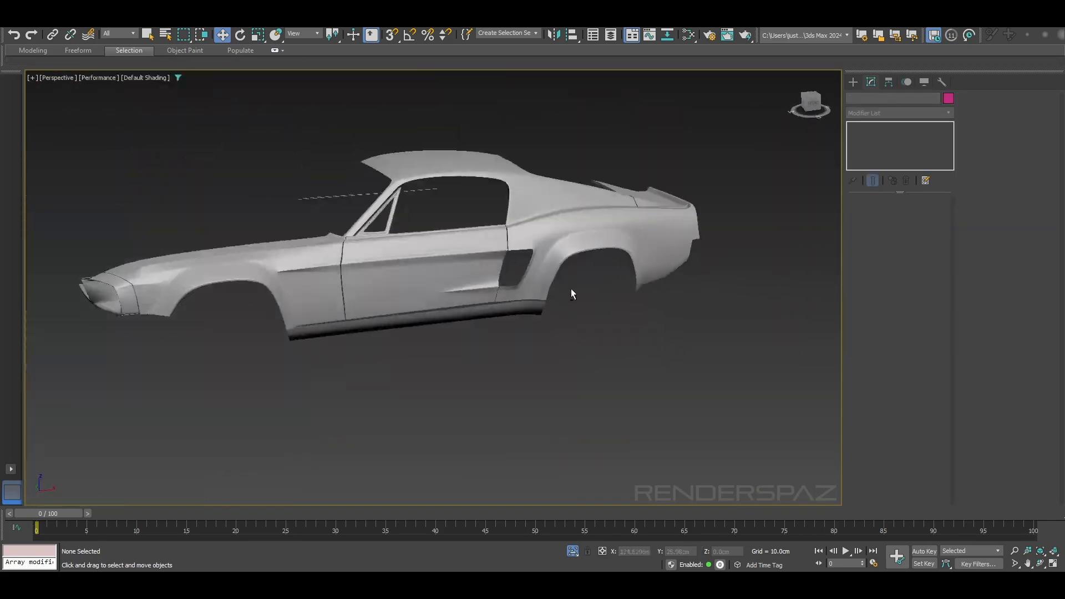
- Select the lower quarter-panel vertices between the side scoop and rear wheel arch and reposition them with the Edge constraint
alt+middle_drag(571, 289, 658, 423)
key(f)
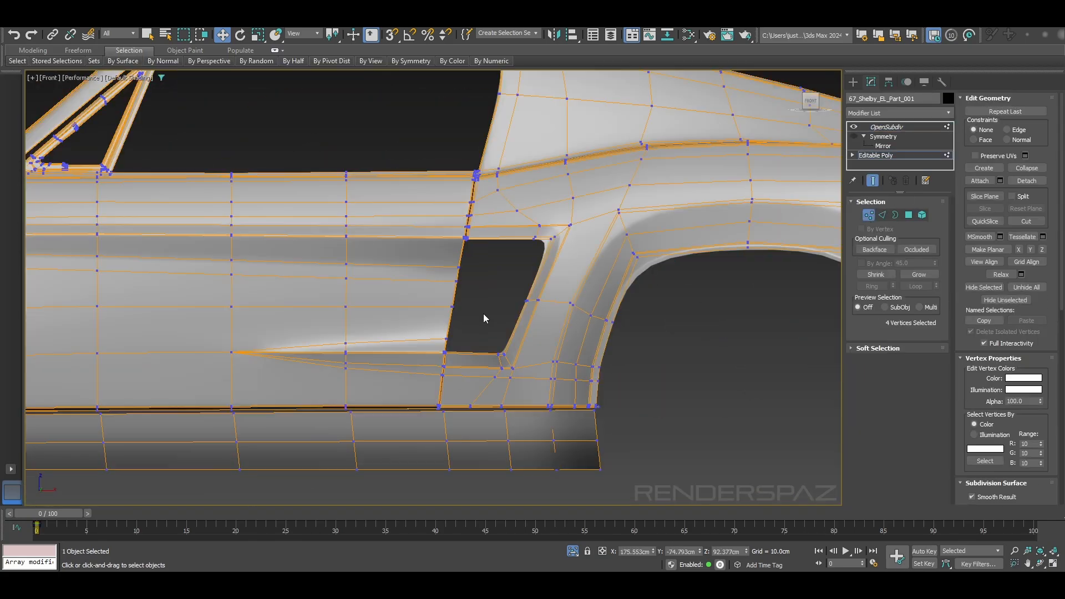
alt+middle_drag(484, 316, 444, 266)
drag(546, 375, 580, 402)
scroll(514, 341, up, 2)
alt+middle_drag(513, 341, 732, 161)
scroll(732, 161, down, 2)
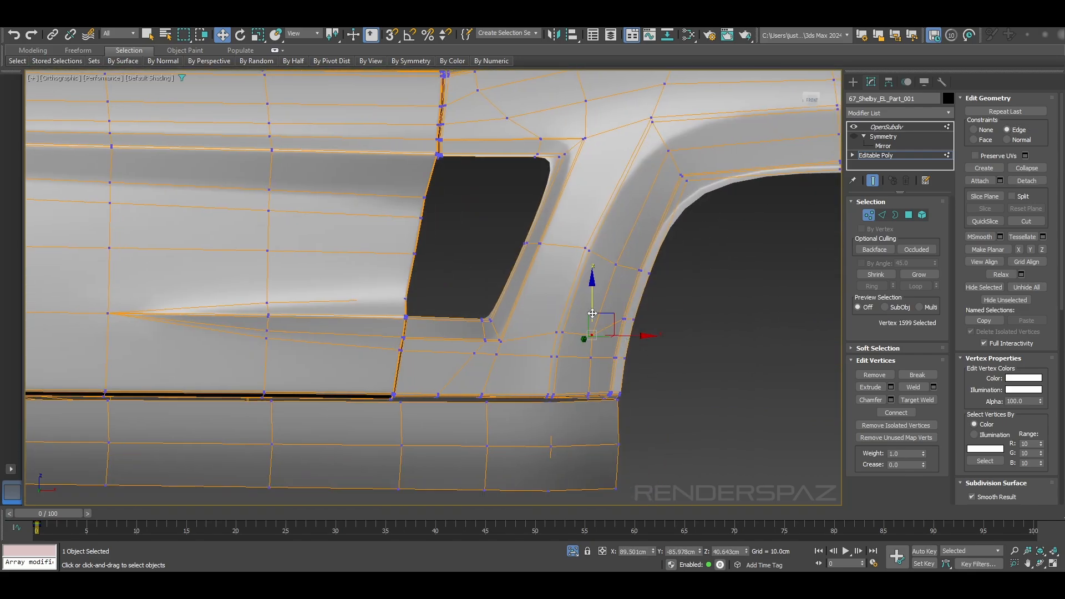
middle_drag(664, 237, 675, 220)
scroll(710, 295, down, 3)
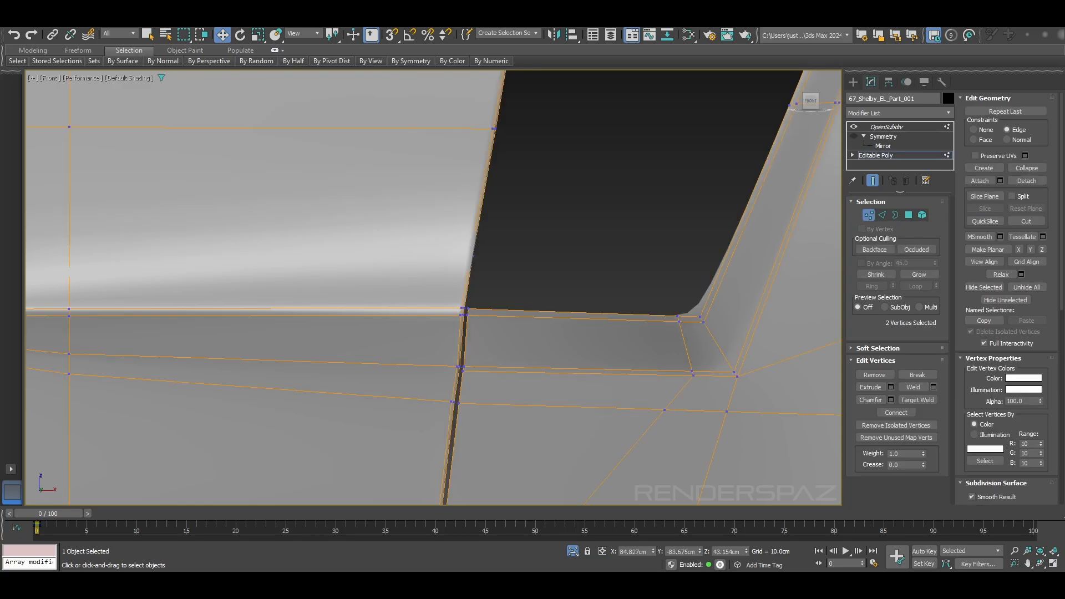
- Adjust the door-seam vertices at the scoop's lower front corner and select a horizontal edge loop across the upper door
scroll(490, 319, down, 2)
drag(444, 296, 475, 295)
scroll(477, 294, down, 3)
click(335, 287)
key(2)
scroll(667, 281, down, 3)
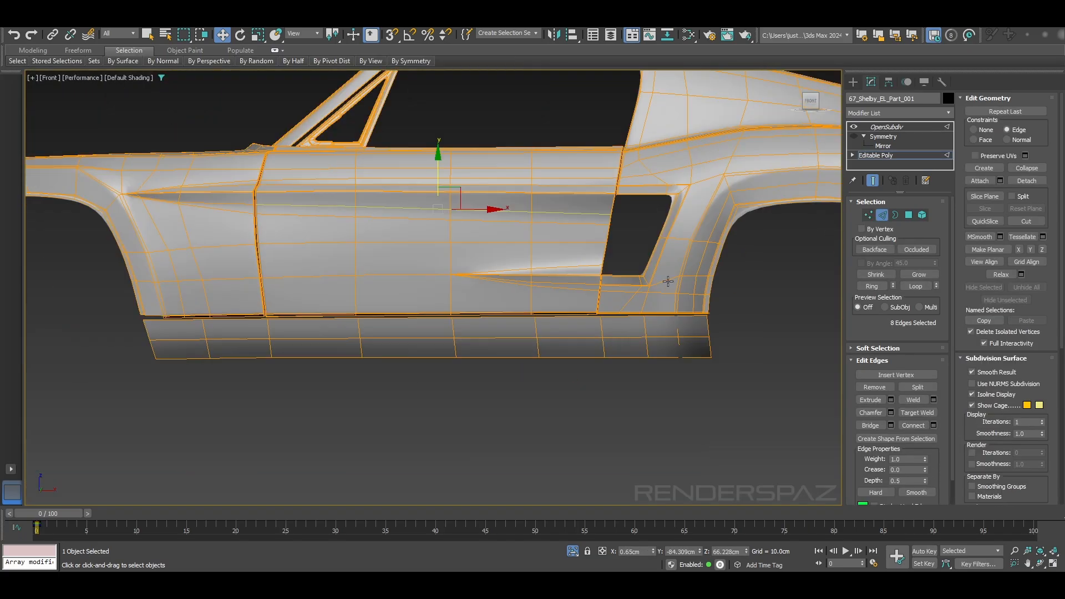
scroll(722, 205, down, 2)
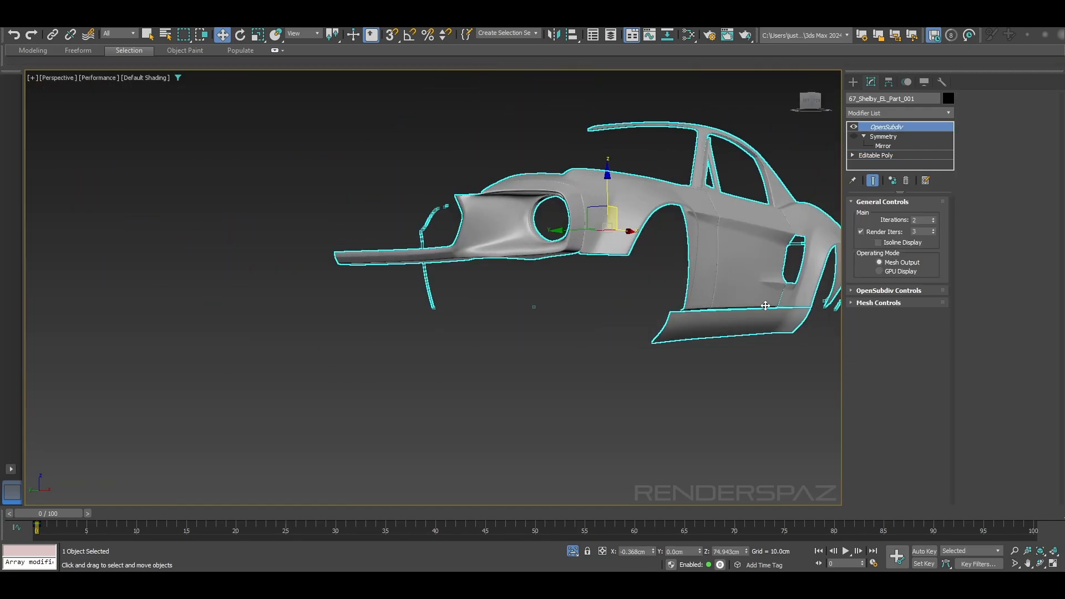
- Select the eight edges around the side scoop opening and extend them inward into the body
alt+middle_drag(533, 293, 524, 276)
key(f)
scroll(697, 272, up, 3)
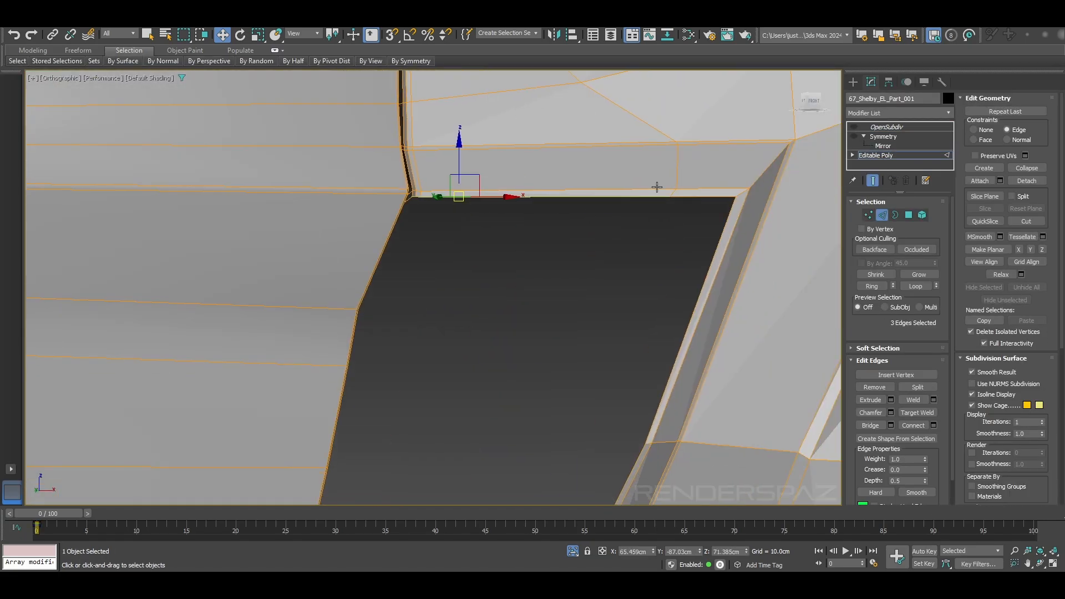
scroll(600, 314, up, 2)
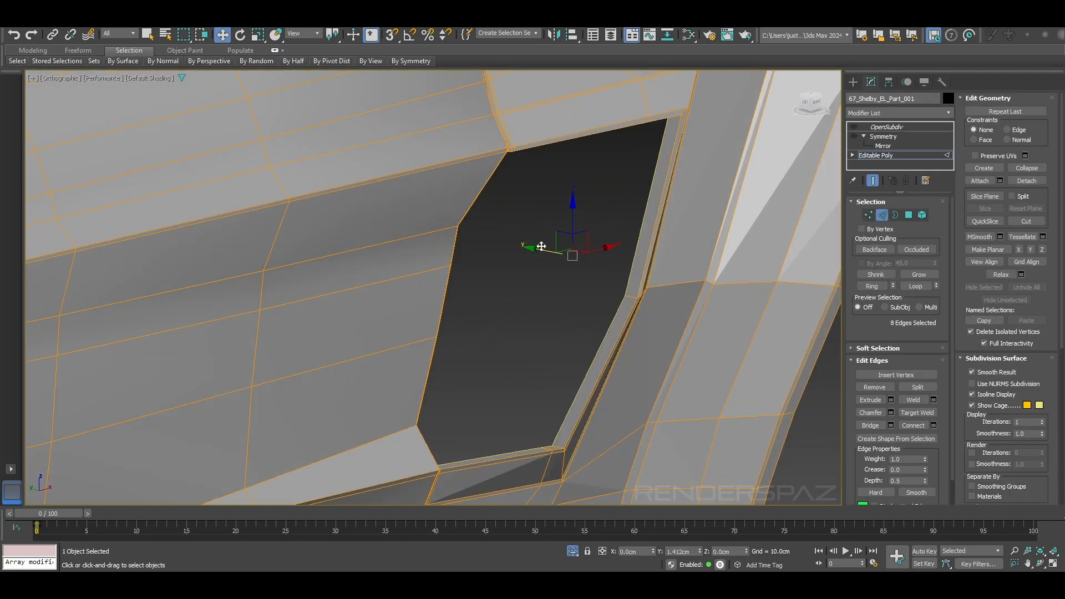
scroll(741, 263, up, 1)
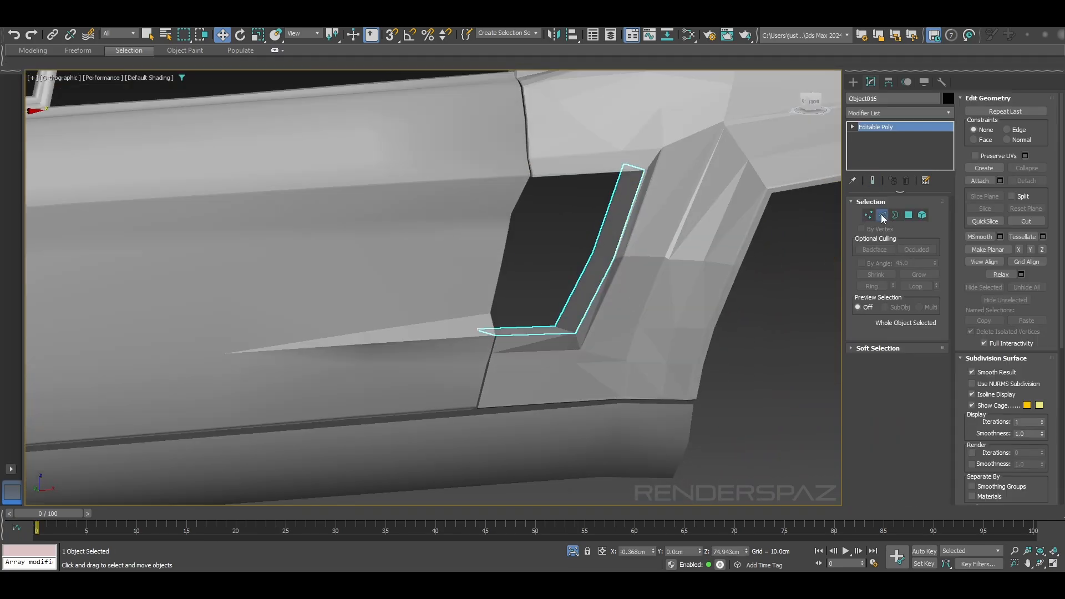
- Shape the separate scoop strip into a recessed insert at edge and vertex level, and return to the body's base mesh
click(882, 214)
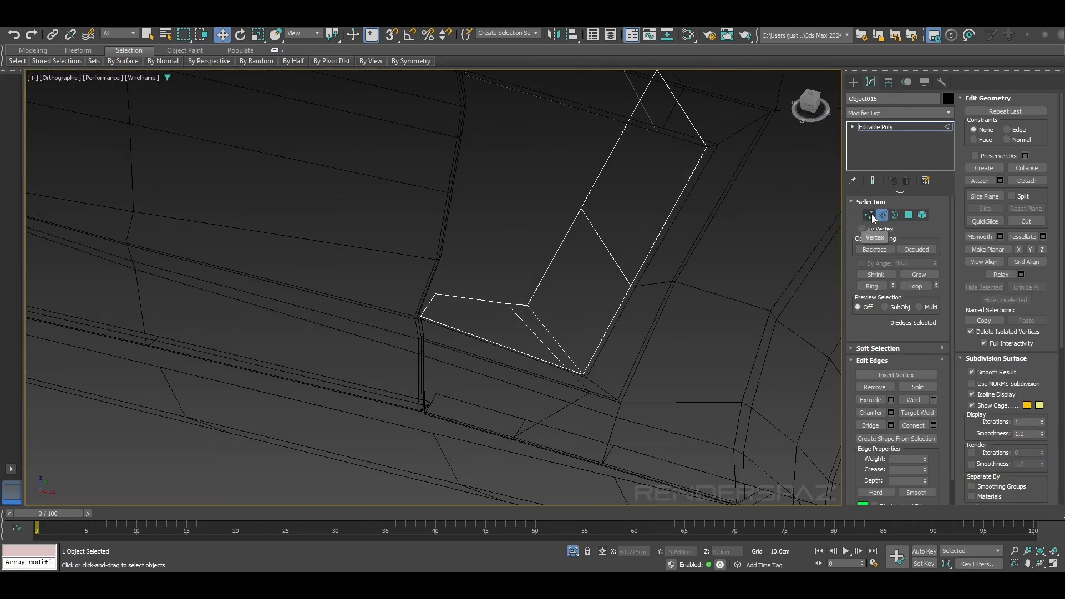
click(869, 214)
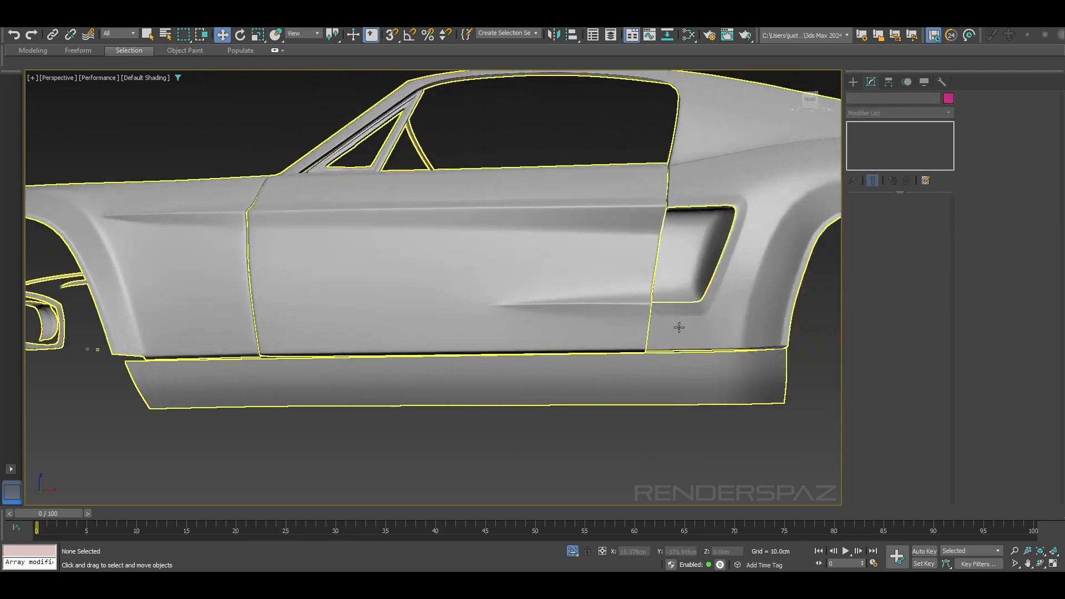
click(883, 155)
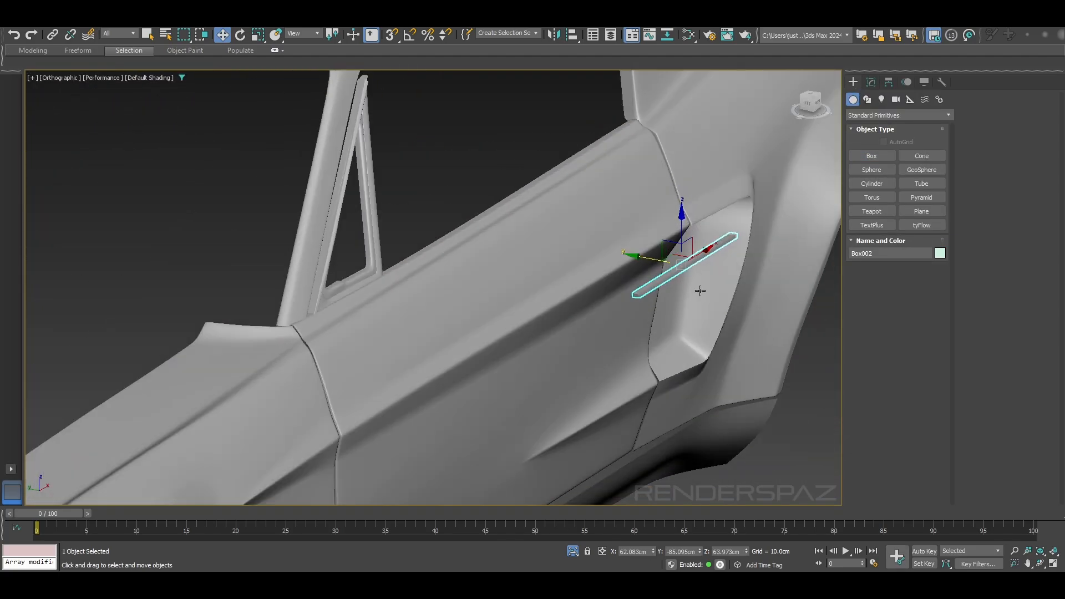
- Convert the thin louvre box across the scoop to an editable poly and select its front end face
click(871, 81)
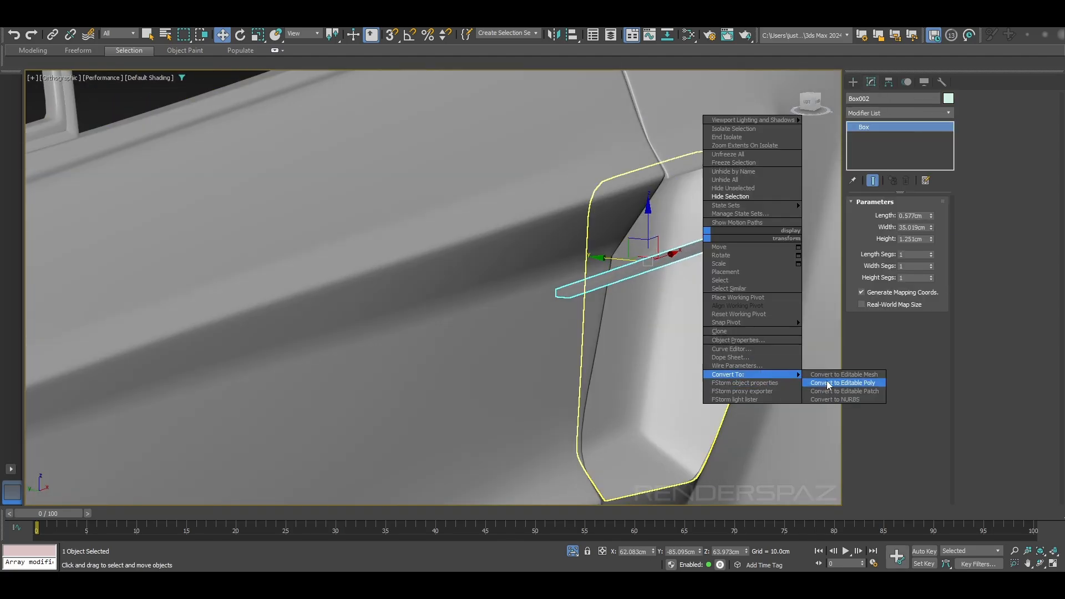
click(827, 384)
key(4)
click(539, 285)
alt+middle_drag(610, 300, 540, 280)
scroll(566, 294, up, 4)
- Move the edge at the louvre's front end rearward to slant that end
key(2)
click(528, 283)
drag(542, 280, 674, 285)
key(F3)
alt+middle_drag(675, 285, 776, 260)
- Pick the face at the louvre's rear end at polygon level in wireframe, and restore shaded display
click(907, 214)
alt+middle_drag(499, 332, 318, 366)
scroll(318, 366, down, 3)
scroll(443, 346, up, 4)
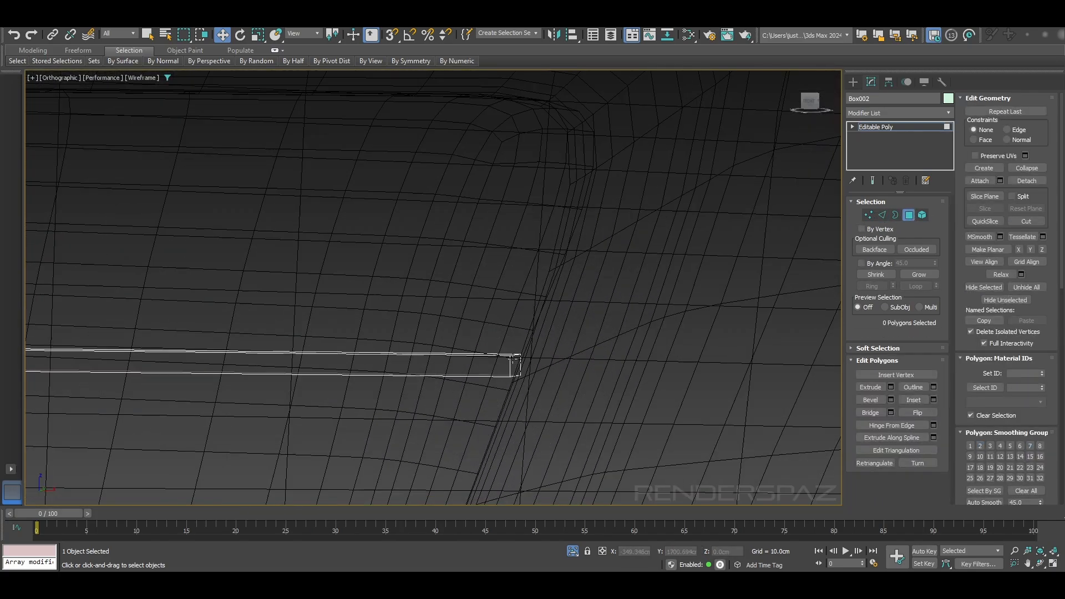
scroll(513, 358, down, 7)
key(F3)
key(f)
scroll(601, 266, up, 4)
- Select the long outer edge of the louvre at edge level and lower it slightly along Z
alt+middle_drag(806, 202, 721, 166)
scroll(610, 200, up, 3)
key(2)
click(582, 196)
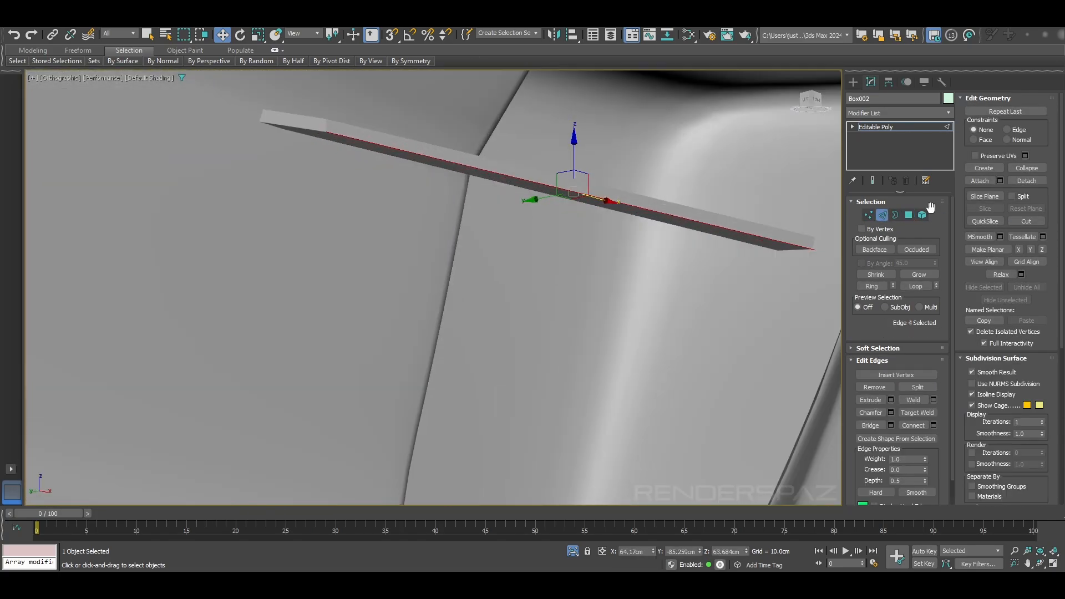
scroll(560, 195, down, 1)
click(561, 197)
drag(523, 153, 523, 169)
- Select the two connected edges along the louvre's outer side and front end, and shift them inward along Y
alt+middle_drag(427, 181, 499, 205)
click(535, 171)
ctrl+click(364, 174)
alt+middle_drag(363, 174, 408, 163)
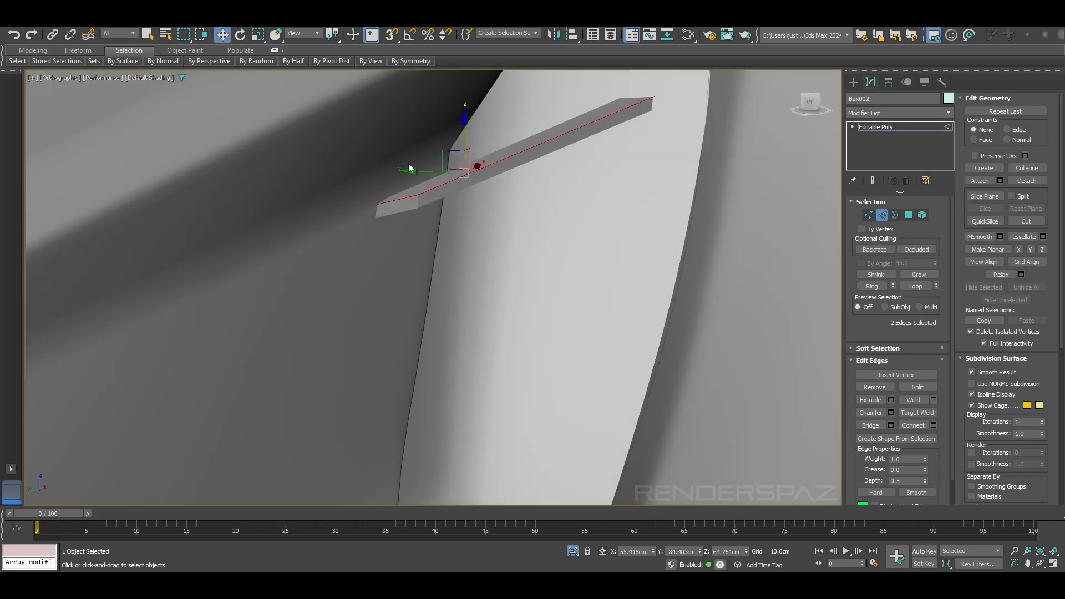
drag(431, 171, 421, 170)
- Connect the louvre's lengthwise edges with a cross loop and slide it to the front bend using the Edge constraint
alt+middle_drag(422, 171, 914, 131)
key(F3)
middle_drag(499, 222, 577, 299)
key(1)
alt+middle_drag(351, 260, 503, 247)
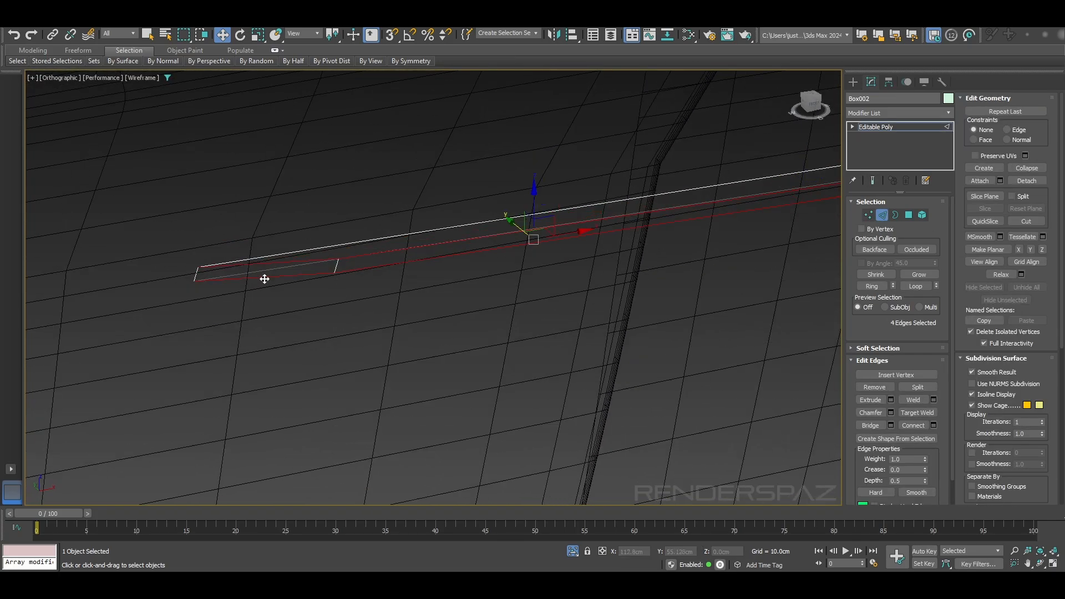
middle_drag(440, 274, 412, 277)
alt+middle_drag(692, 241, 725, 231)
scroll(725, 231, up, 2)
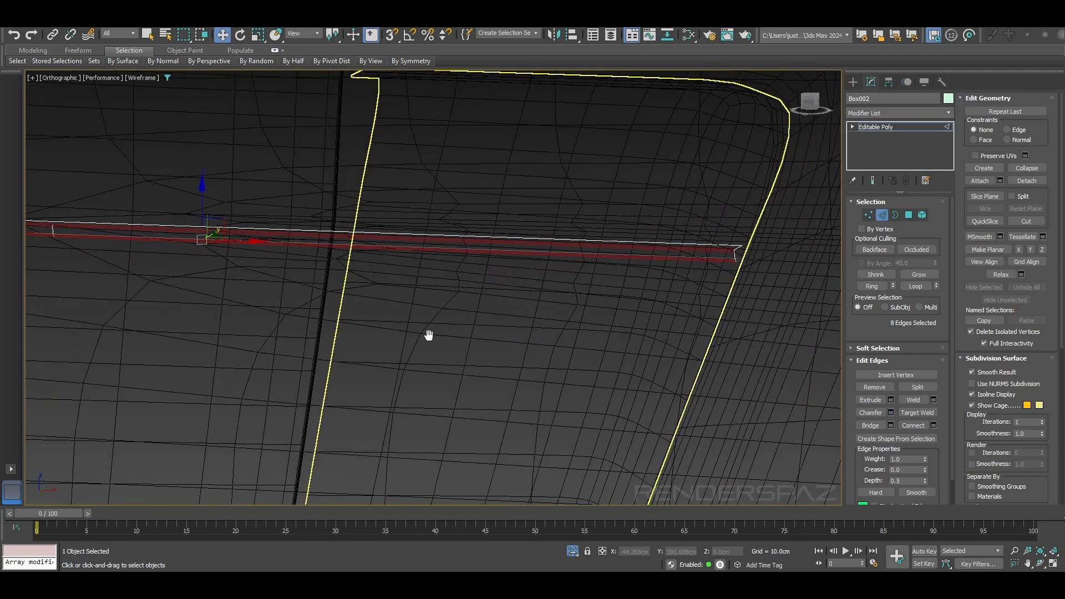
middle_drag(571, 214, 605, 215)
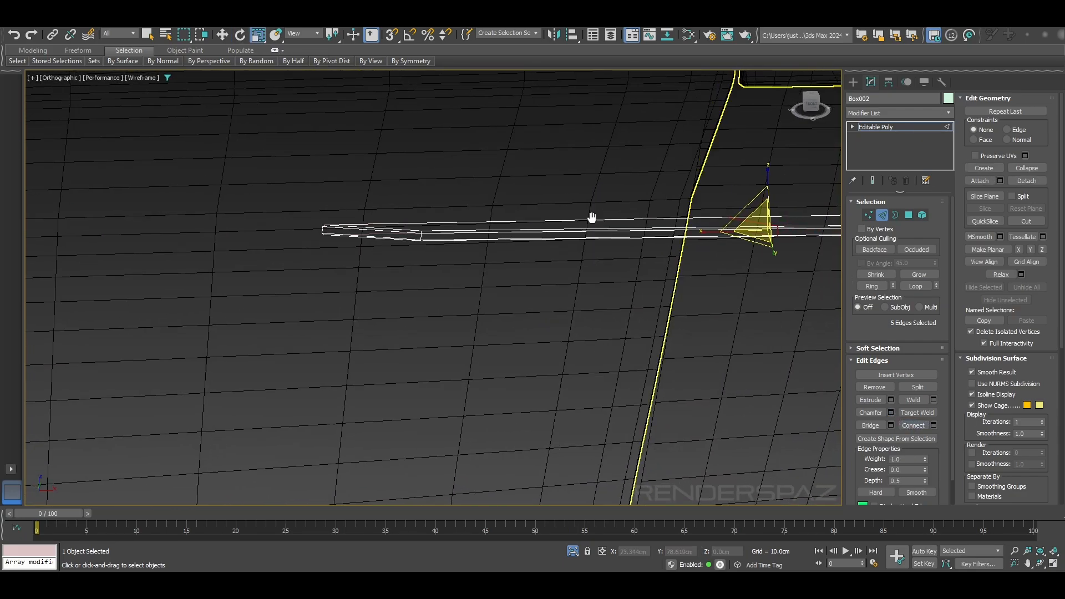
scroll(763, 221, up, 2)
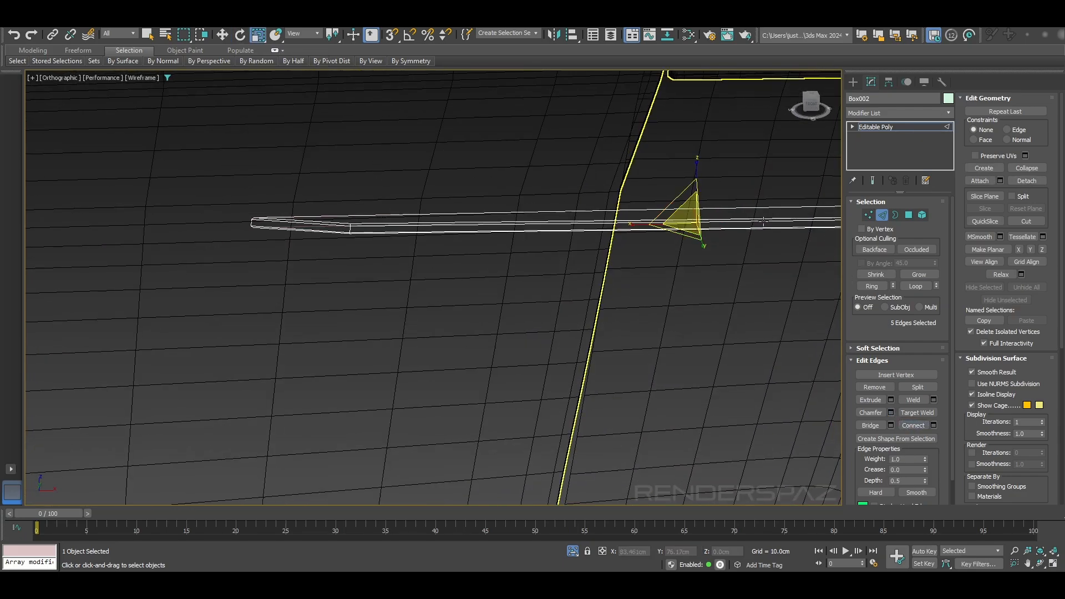
key(w)
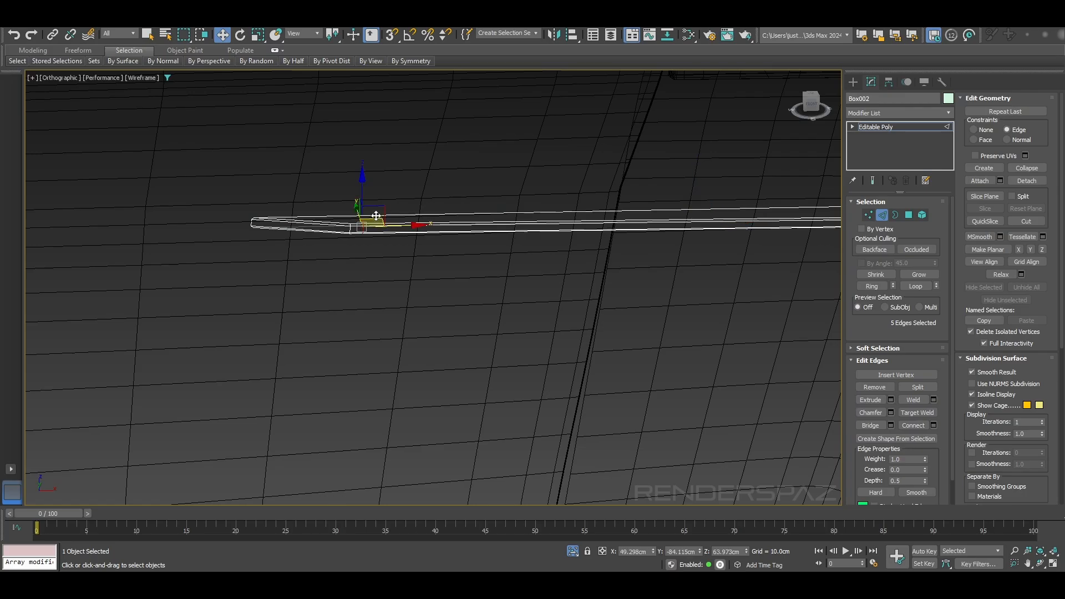
scroll(340, 198, up, 5)
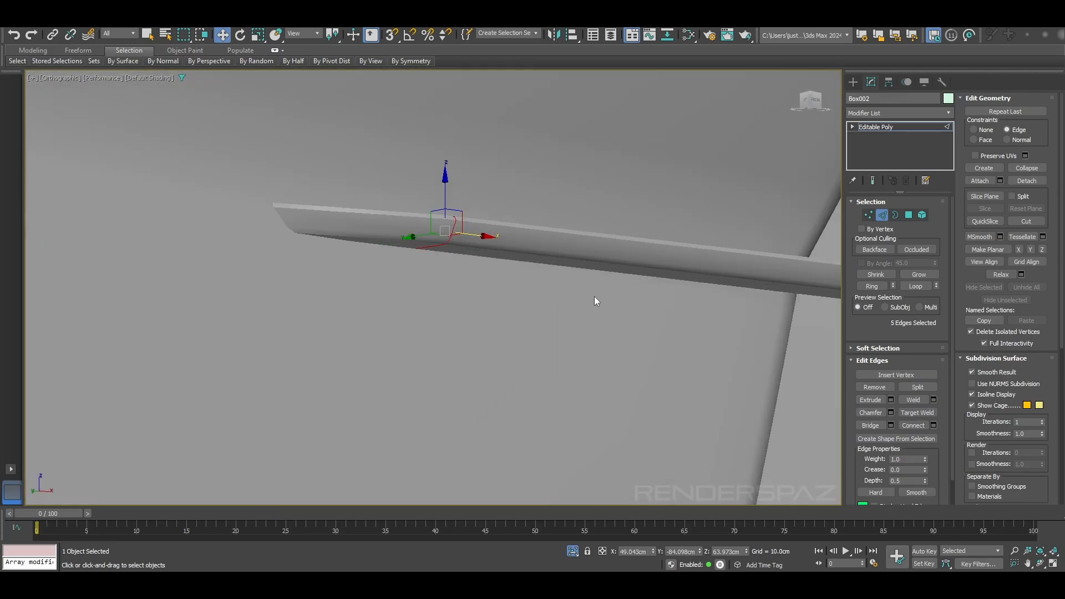
- Move the four vertices at the louvre's front tip inward along Y toward the door, and leave vertex level
key(F4)
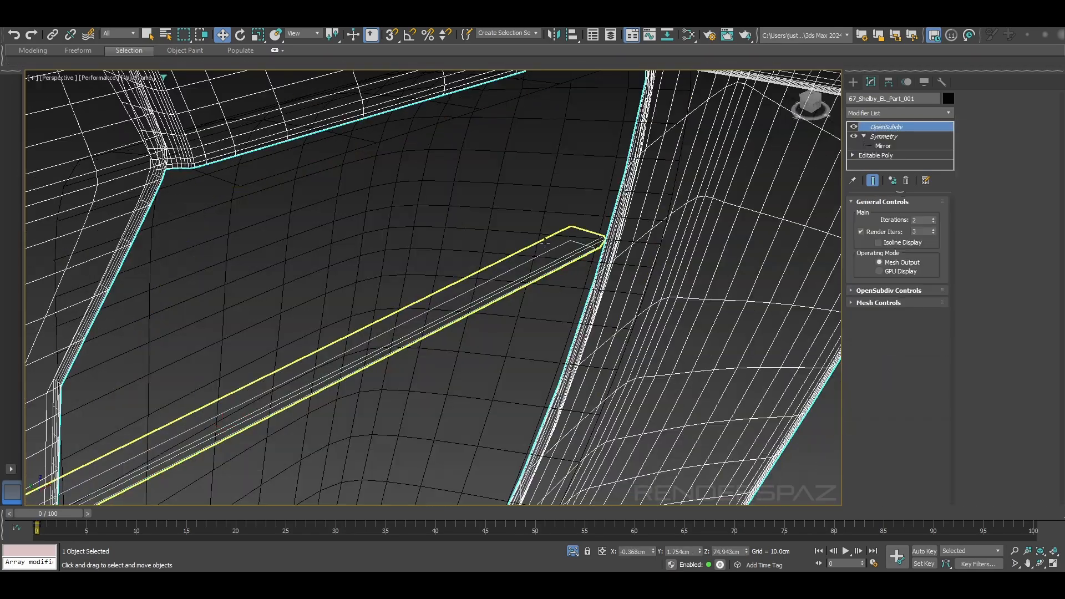
click(868, 215)
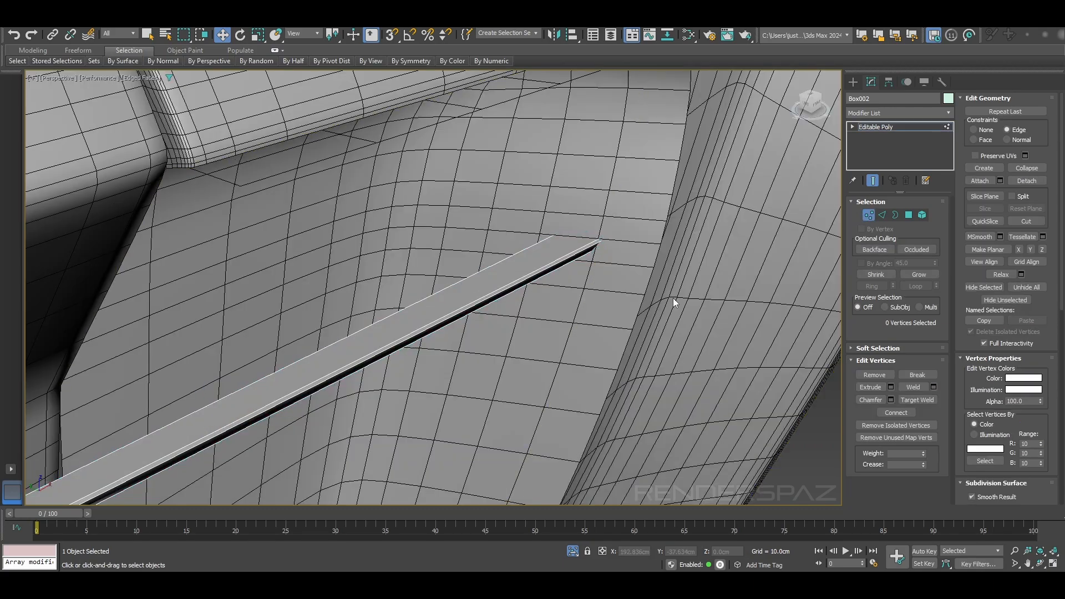
click(868, 216)
click(868, 215)
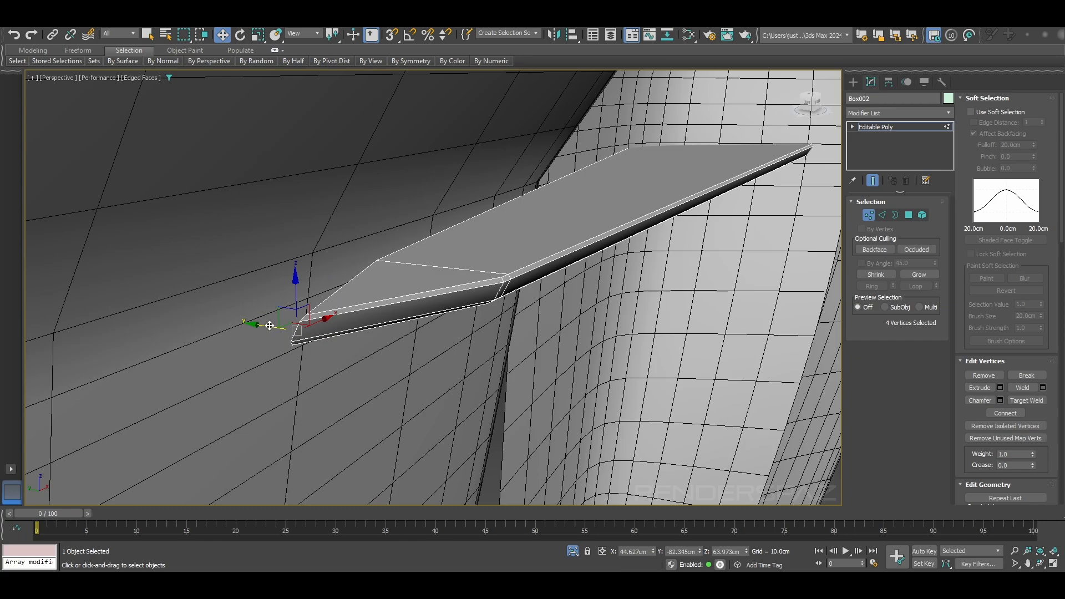
drag(269, 326, 247, 322)
alt+middle_drag(261, 328, 310, 338)
scroll(607, 221, down, 3)
click(607, 221)
alt+middle_drag(607, 221, 547, 251)
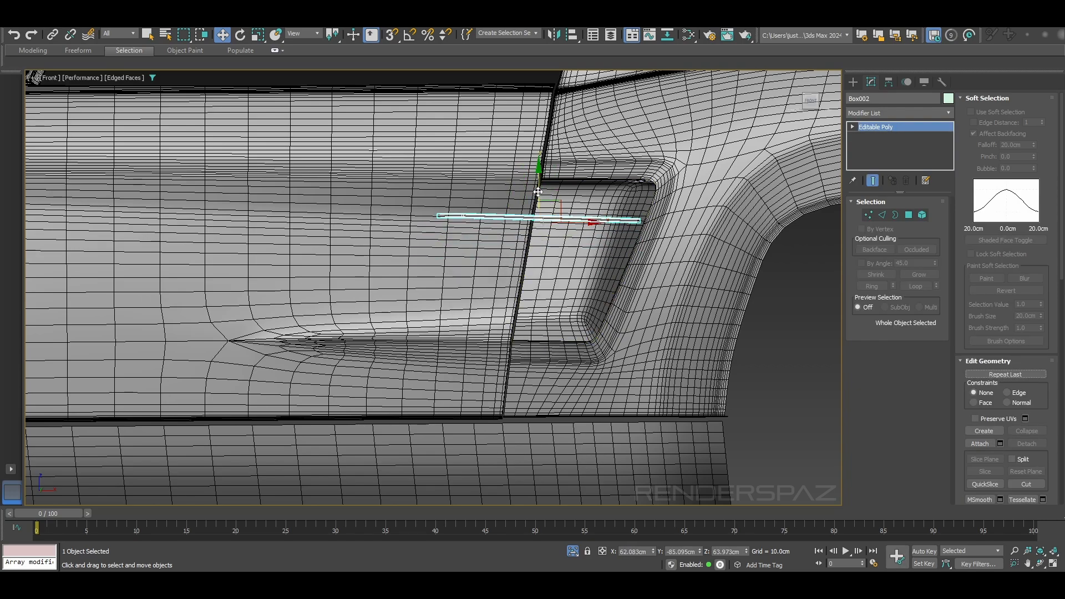
shift+drag(535, 209, 536, 226)
click(540, 334)
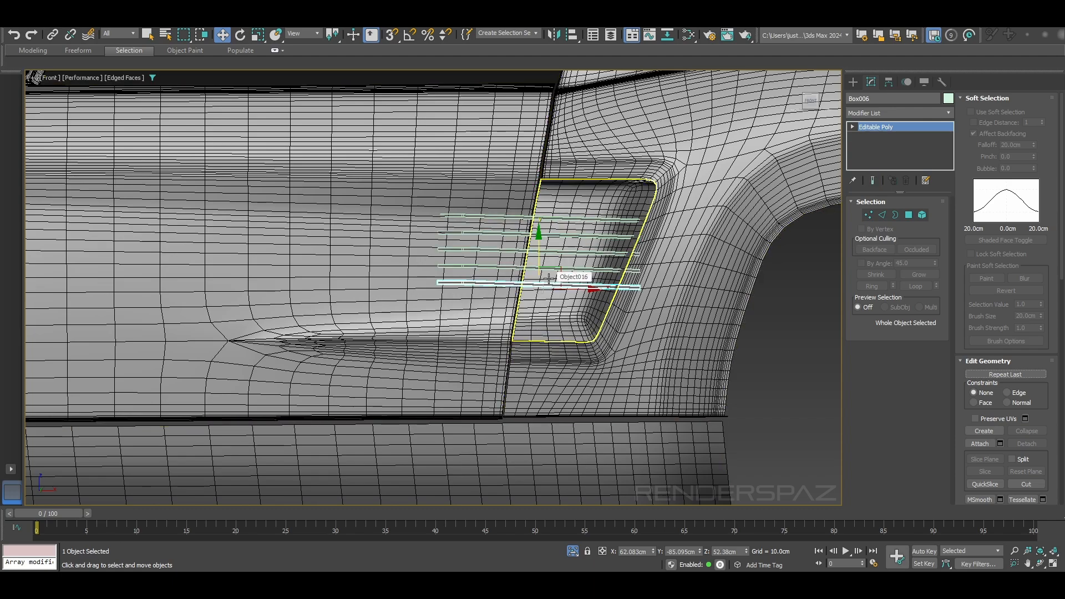
key(ctrl+z)
- Copy the louvre downward to make a column of five, and offset the copies progressively forward along the scoop's slant
shift+drag(538, 196, 538, 220)
key(ctrl+z)
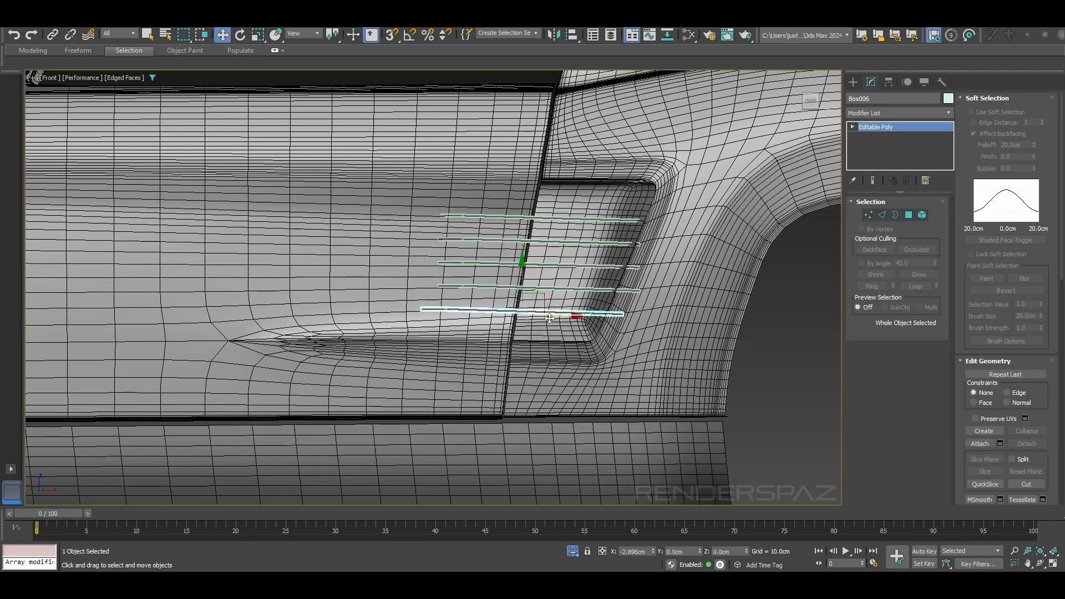
click(539, 242)
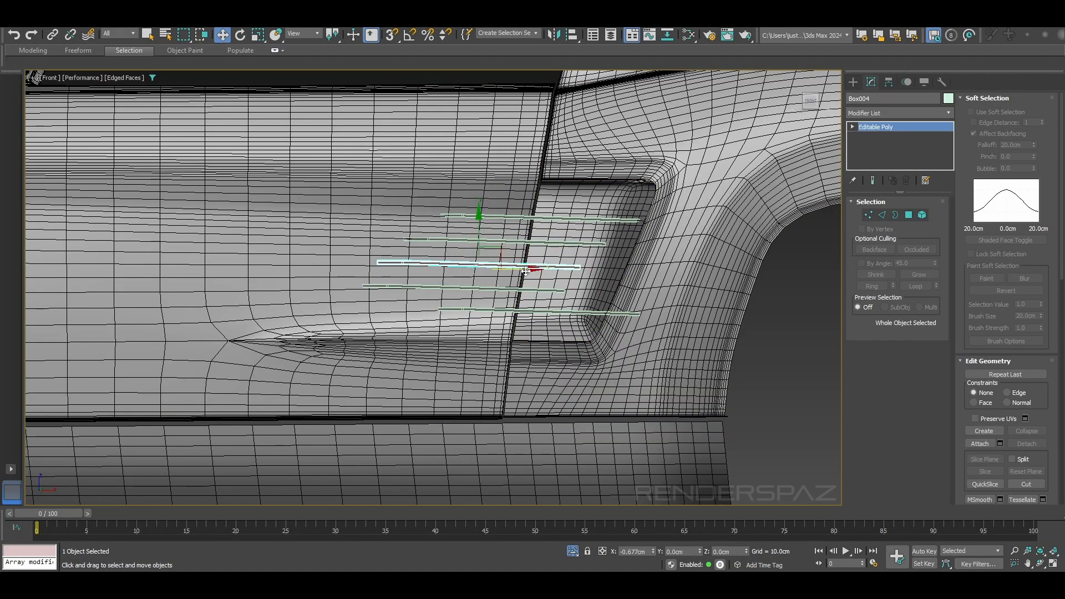
alt+middle_drag(459, 317, 666, 307)
- Attach the five louvres into one editable poly object in the perspective view
key(p)
scroll(580, 321, down, 4)
key(z)
key(F4)
key(F4)
click(980, 443)
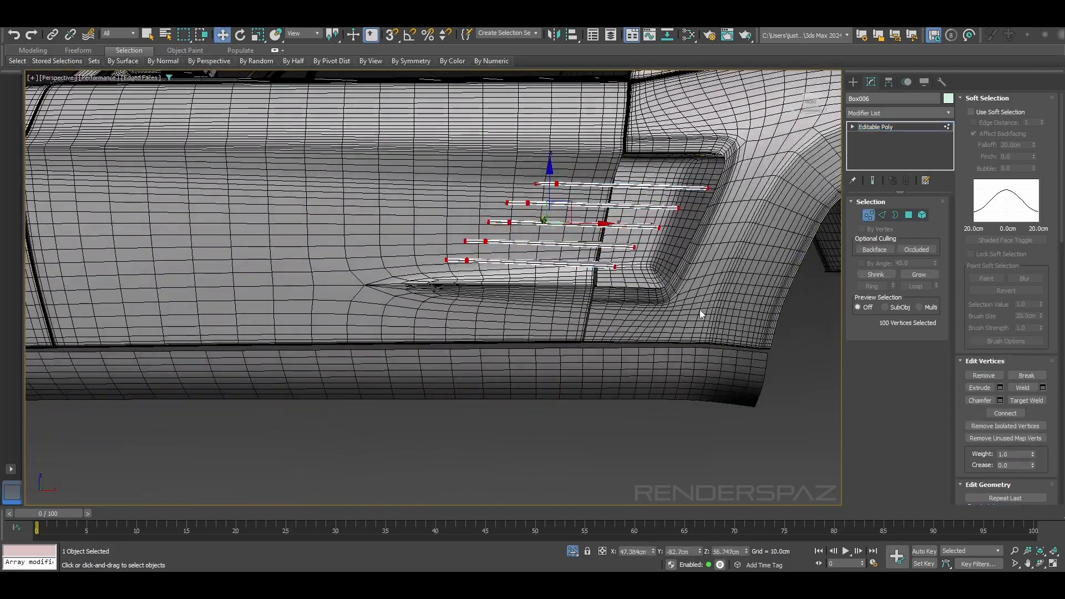
- Move the four vertices at the top louvre's rear outer corner backward and outward to meet the scoop wall
scroll(700, 268, up, 2)
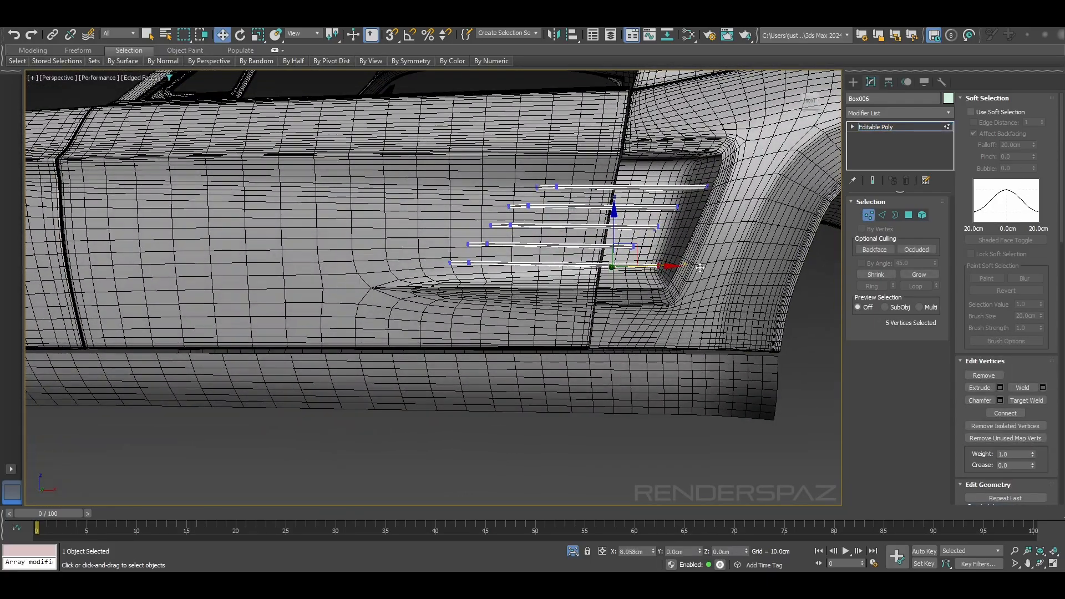
scroll(729, 263, up, 3)
alt+middle_drag(729, 264, 668, 227)
drag(668, 228, 696, 209)
alt+middle_drag(696, 209, 681, 202)
alt+middle_drag(666, 287, 710, 195)
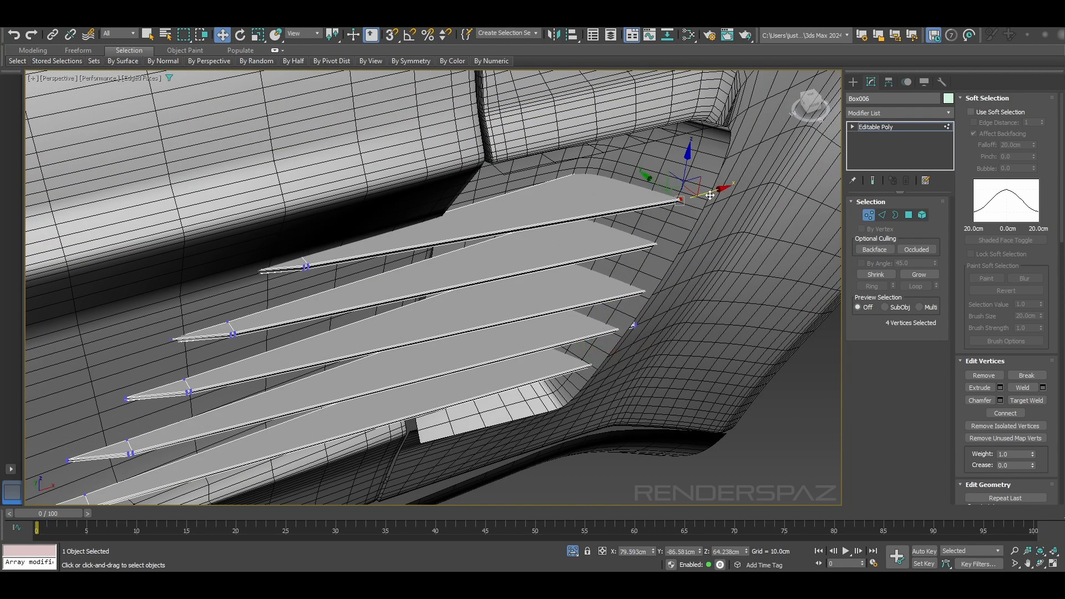
alt+middle_drag(669, 227, 655, 243)
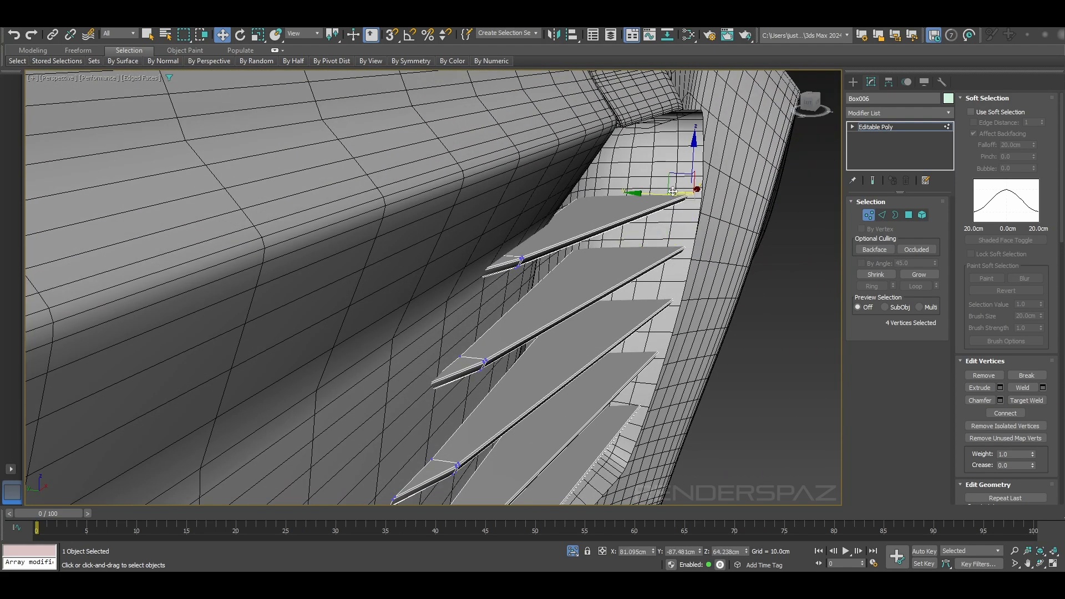
- Adjust the rear outer corner vertices of the fourth louvre sideways to fit inside the scoop opening
alt+middle_drag(673, 191, 670, 294)
drag(641, 345, 645, 345)
middle_drag(644, 345, 618, 365)
scroll(721, 385, down, 3)
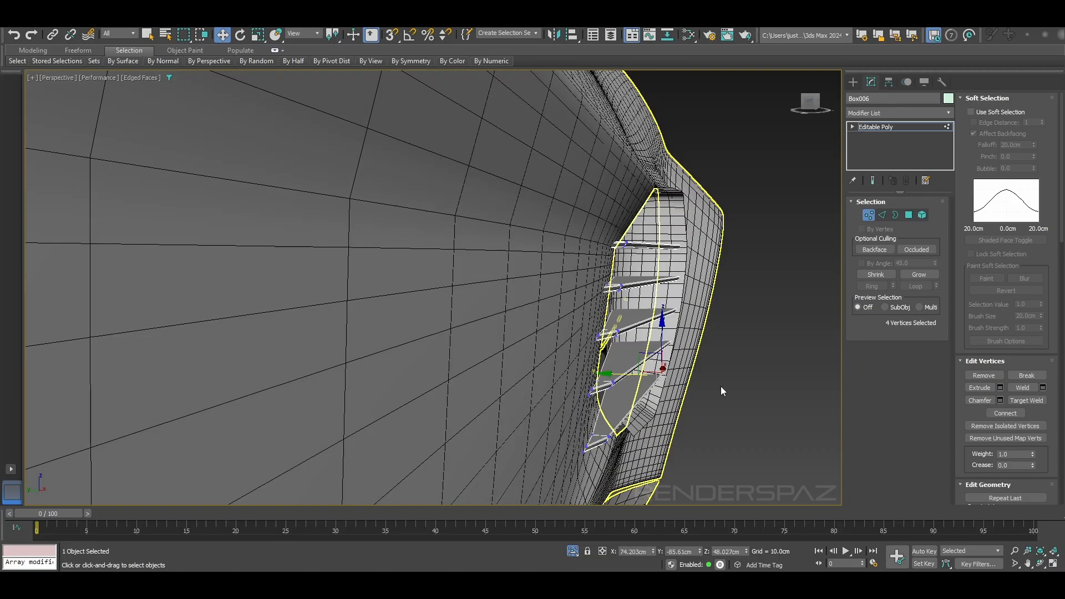
alt+middle_drag(720, 386, 680, 335)
drag(680, 335, 660, 335)
alt+middle_drag(659, 335, 667, 330)
- Box-select the rear corner vertices of another louvre and move them along Y to follow the scoop's rear wall
alt+middle_drag(700, 290, 756, 291)
scroll(756, 291, down, 3)
scroll(716, 284, up, 3)
drag(725, 234, 777, 270)
alt+middle_drag(777, 270, 775, 282)
drag(772, 247, 716, 240)
alt+middle_drag(693, 221, 714, 242)
scroll(759, 204, down, 3)
alt+middle_drag(759, 205, 836, 231)
- Leave sub-object level and shift the whole louvre set slightly inward along Y toward the body
key(2)
alt+middle_drag(693, 333, 687, 340)
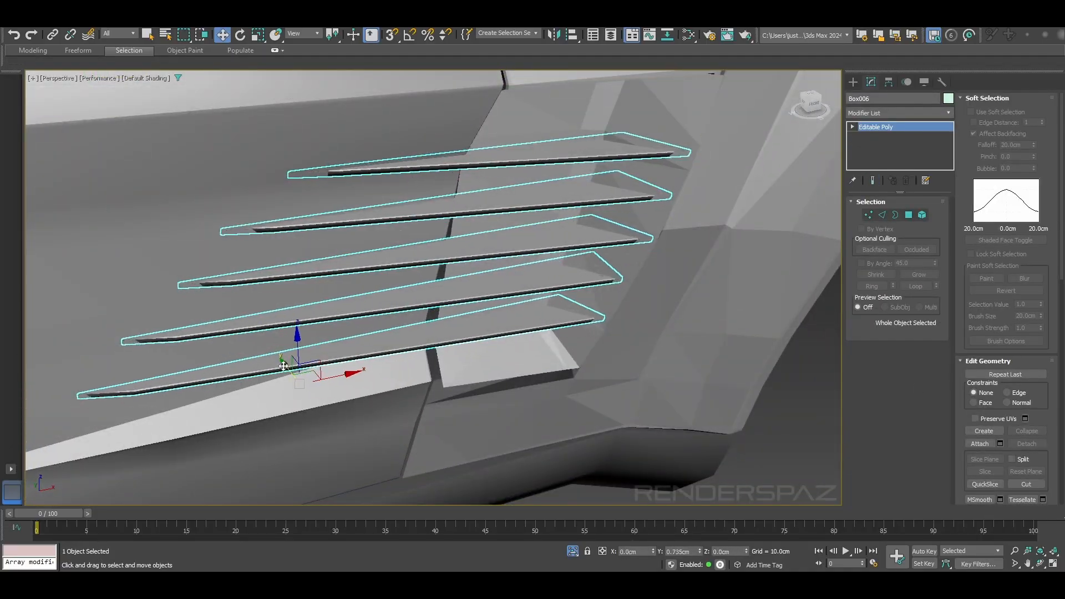
alt+middle_drag(283, 366, 478, 288)
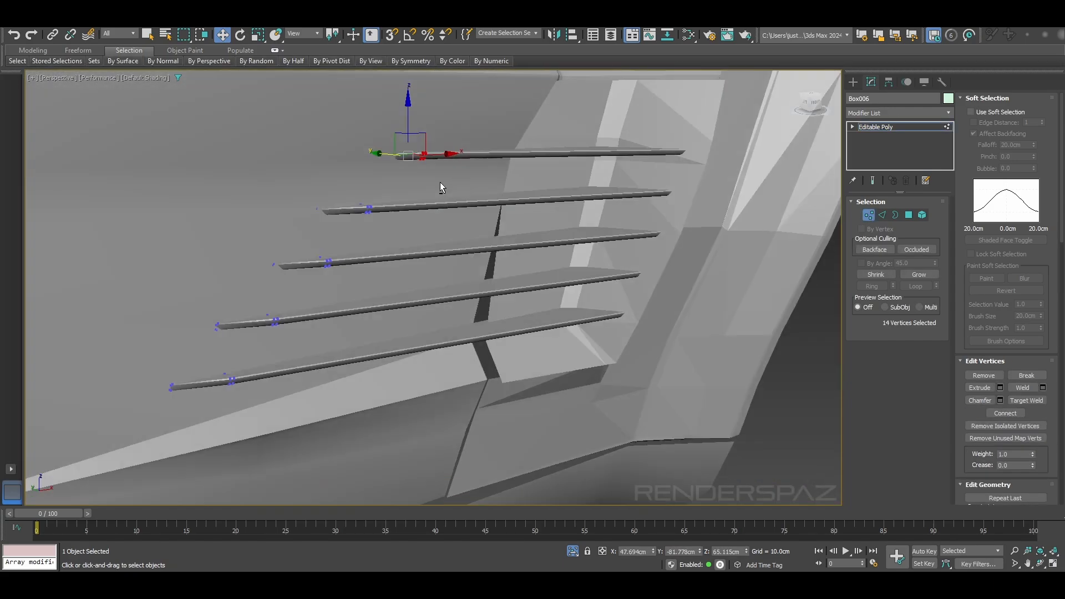
- Move the front tip vertices of the top and bottom louvres inward along Y to meet the door surface
alt+middle_drag(440, 182, 433, 250)
drag(403, 151, 397, 147)
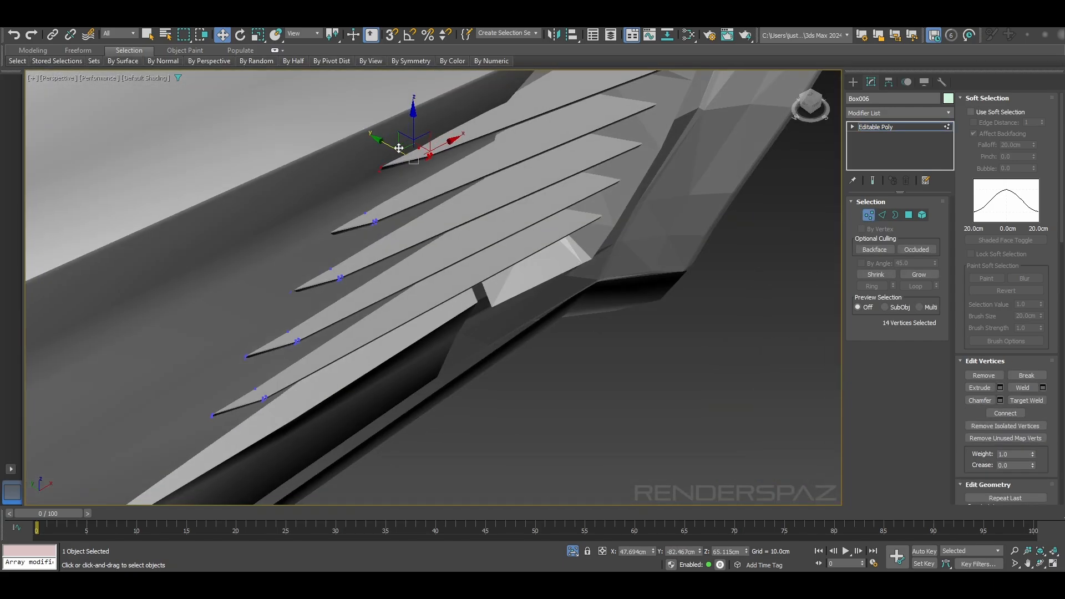
alt+middle_drag(422, 255, 427, 201)
drag(139, 375, 255, 405)
drag(203, 373, 198, 370)
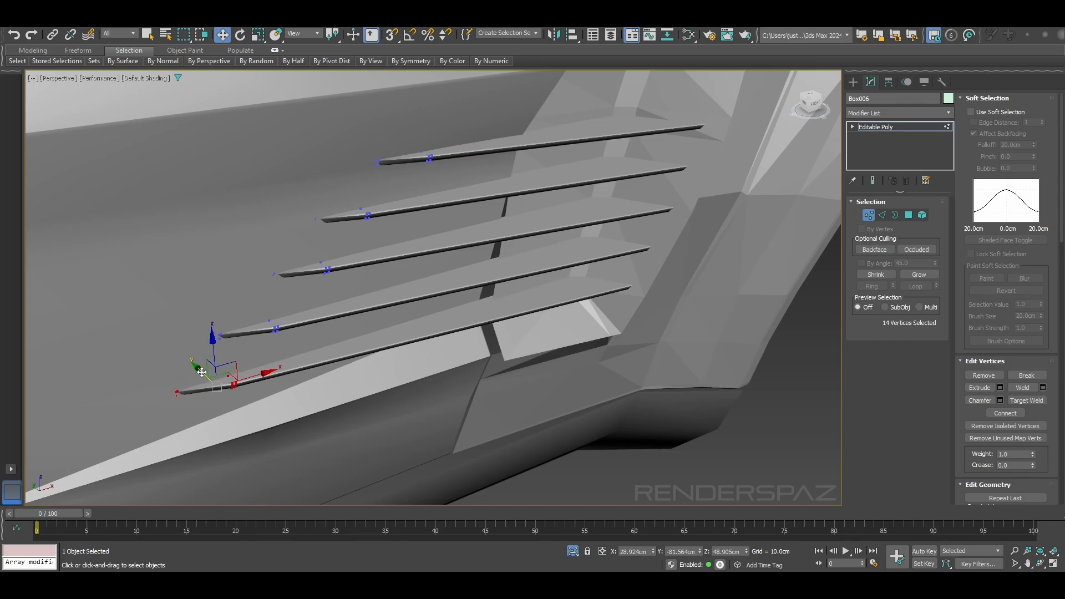
- Leave the louvres' vertex level, select the scoop insert behind them and nudge it inward along Y
alt+middle_drag(571, 378, 557, 378)
click(868, 215)
click(582, 191)
drag(574, 186, 567, 183)
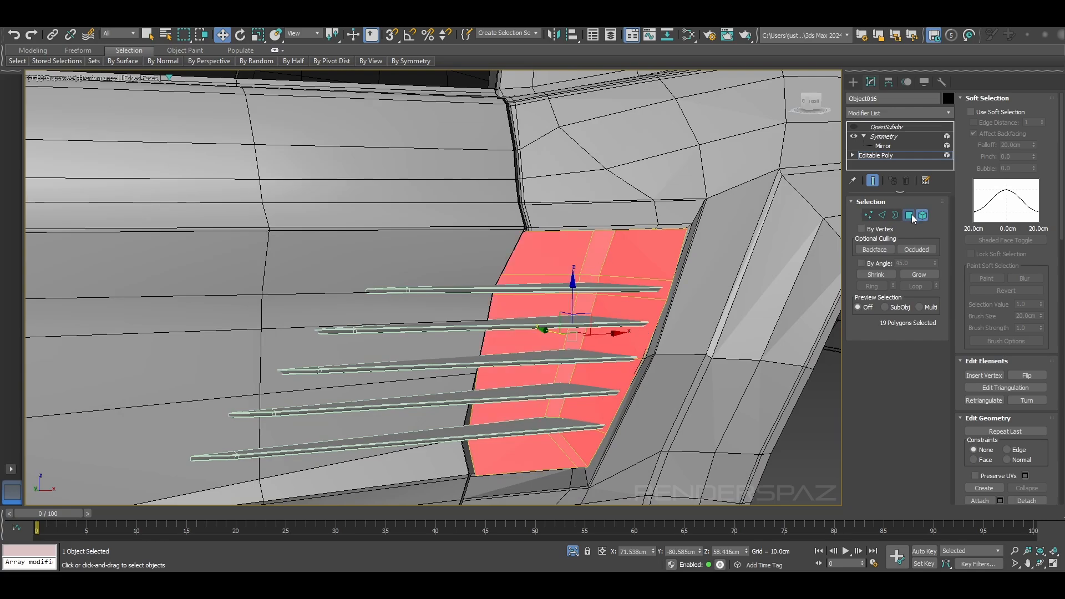
- Pick the insert's lower faces, adjust the four vertices at the bottom of its recess, and deselect the insert
ctrl+click(568, 448)
ctrl+click(524, 456)
alt+middle_drag(524, 456, 540, 488)
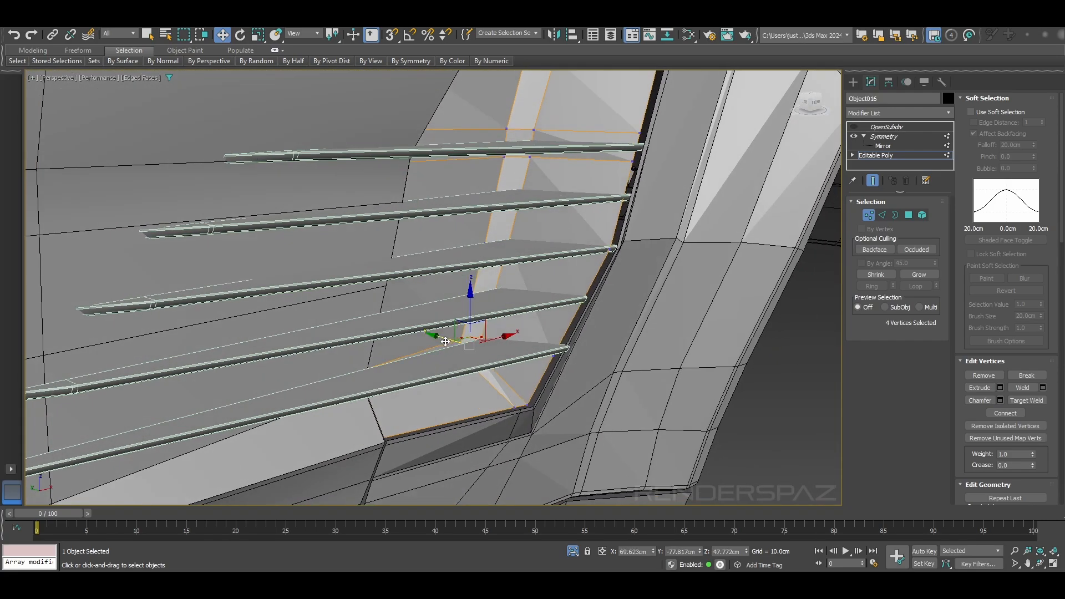
click(459, 334)
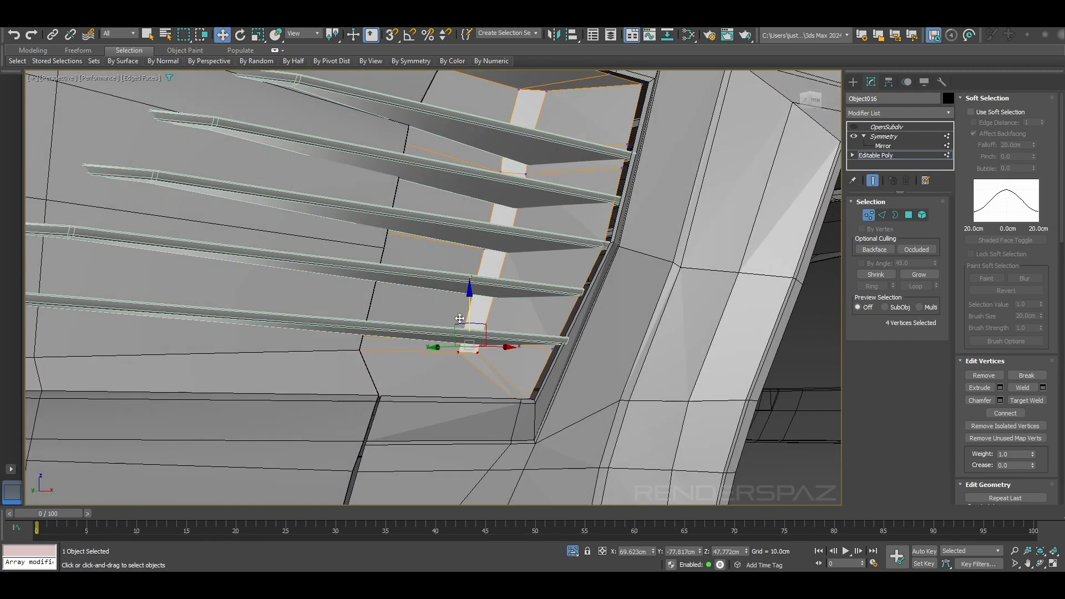
alt+middle_drag(468, 335, 470, 360)
scroll(470, 349, down, 4)
click(869, 215)
click(776, 255)
- Box-select the louvres' rear-end vertices, nudge them inward toward the scoop insert, refine the lower louvres' rear ends, and leave vertex level
scroll(514, 229, up, 2)
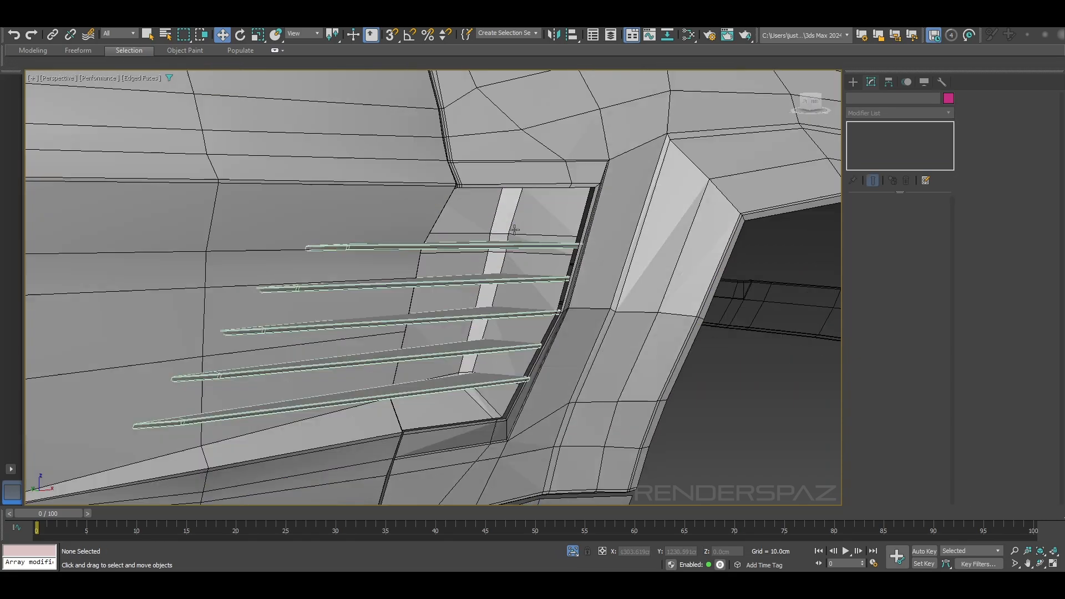
click(514, 244)
alt+middle_drag(514, 244, 533, 249)
scroll(521, 239, up, 3)
click(868, 215)
scroll(555, 233, down, 3)
drag(627, 471, 456, 130)
scroll(507, 222, up, 2)
drag(534, 266, 528, 264)
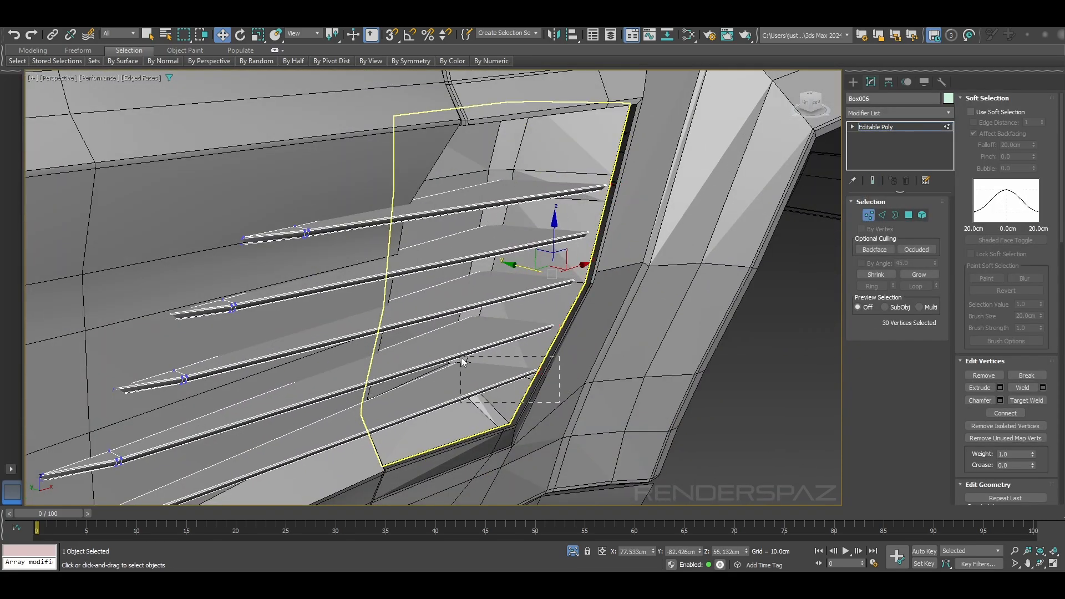
drag(462, 358, 460, 357)
alt+middle_drag(585, 344, 494, 305)
scroll(555, 310, down, 4)
key(1)
- Paste the body's Symmetry and OpenSubdiv modifiers onto the louvre object and turn OpenSubdiv on
click(735, 386)
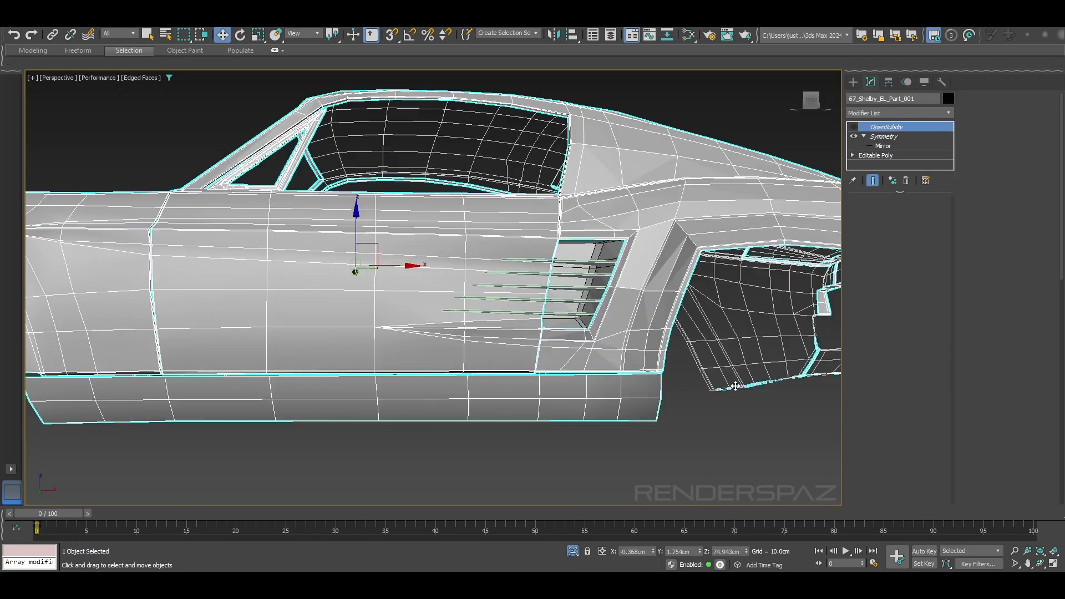
scroll(691, 428, down, 3)
click(692, 431)
middle_drag(692, 430, 631, 328)
scroll(544, 239, up, 5)
click(543, 249)
scroll(737, 239, down, 3)
click(749, 239)
alt+middle_drag(715, 249, 666, 248)
click(631, 271)
right_click(882, 125)
click(912, 161)
click(854, 127)
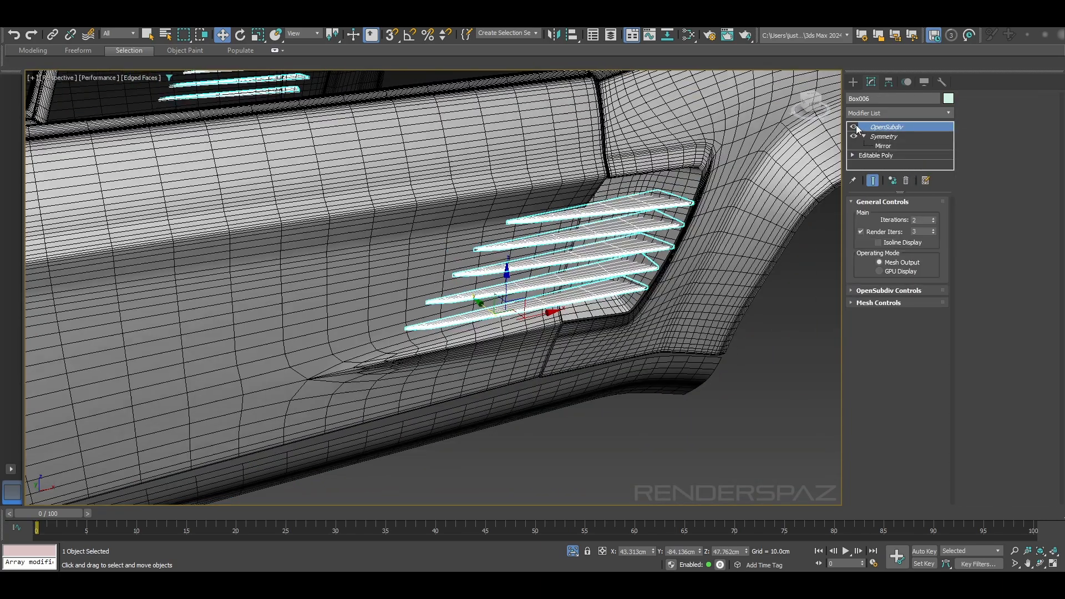
- Hide the edged faces and remove the OpenSubdiv and Symmetry modifiers from the louvre object
click(788, 311)
key(F4)
scroll(708, 381, down, 5)
alt+middle_drag(708, 380, 670, 424)
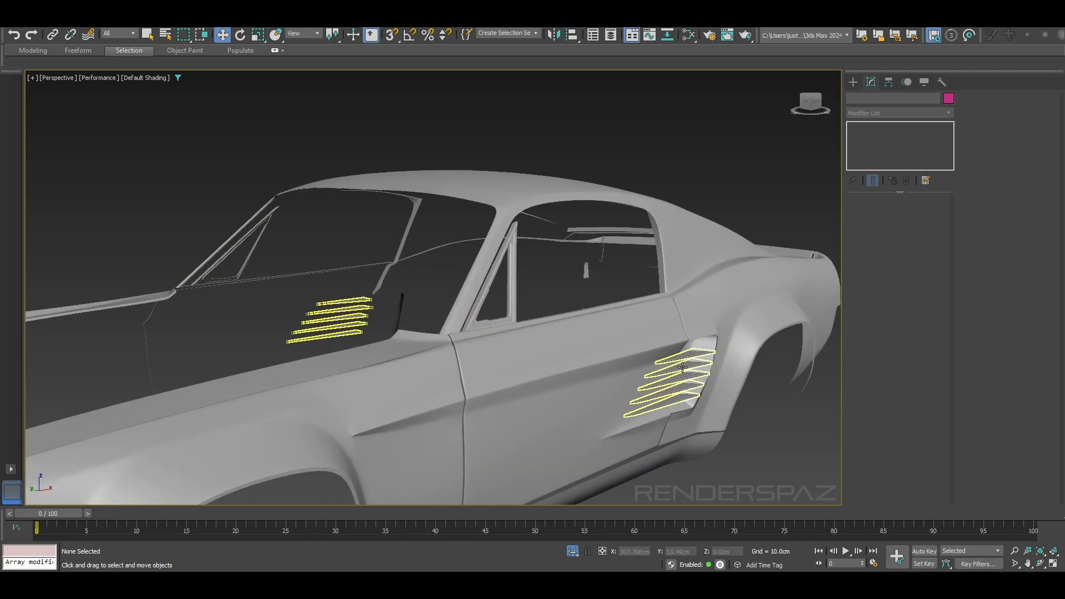
click(676, 377)
click(906, 183)
click(906, 183)
- Attach the louvres to the car body at its Editable Poly level
click(782, 271)
click(888, 155)
click(979, 443)
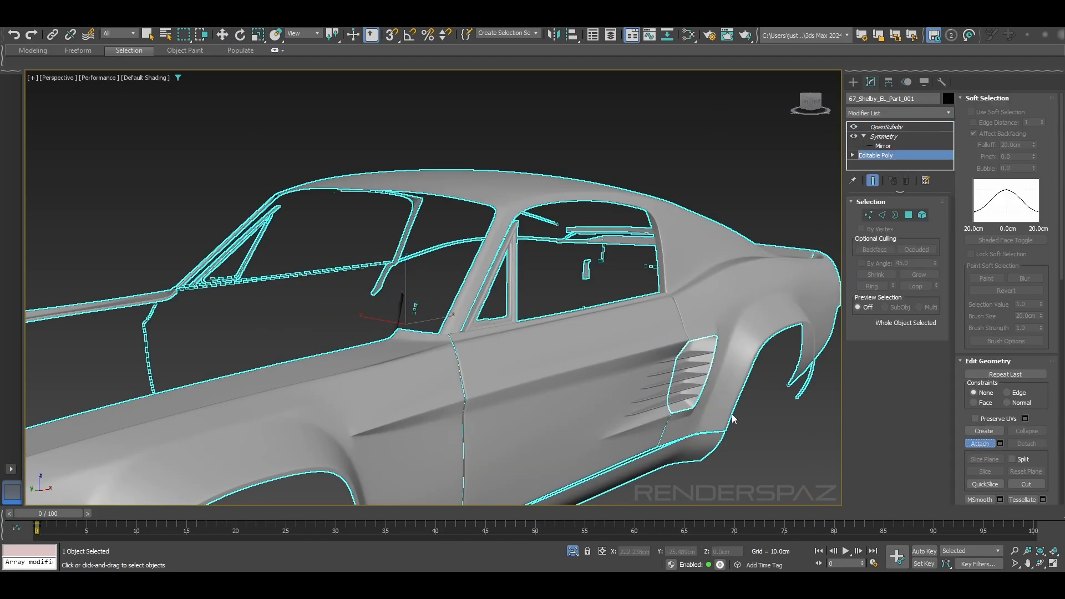
scroll(705, 401, up, 4)
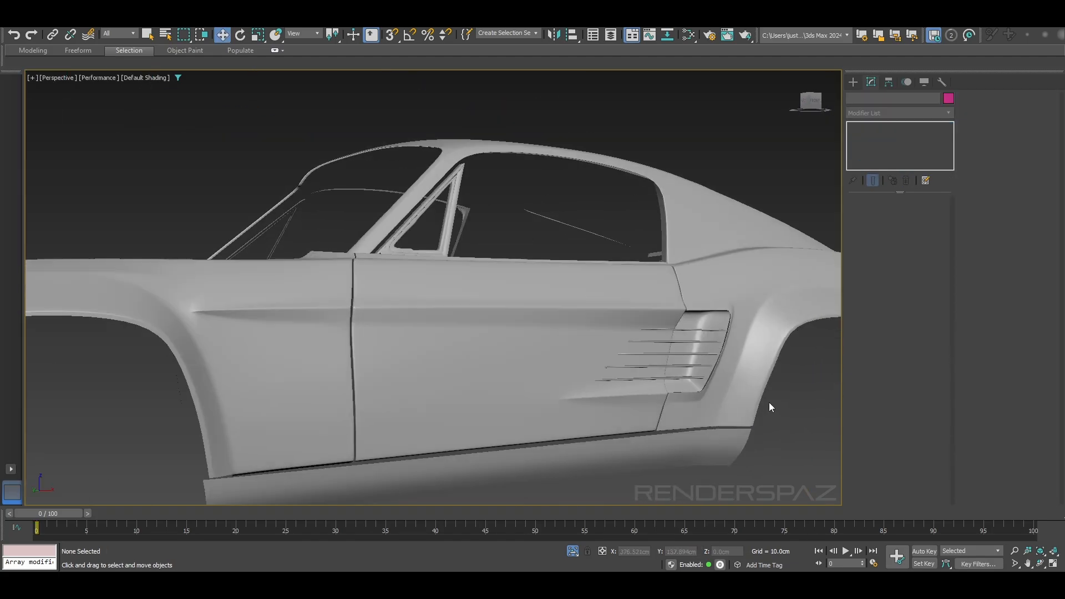
scroll(553, 223, up, 8)
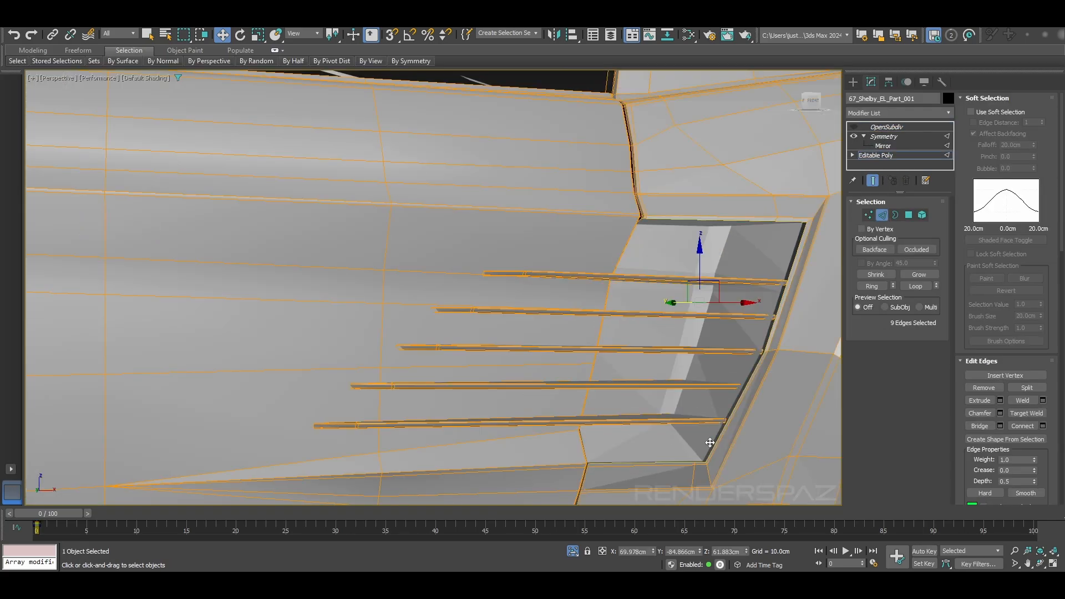
- Extrude the nine selected edges around the scoop opening inward behind the louvres, with an extrusion width of 0 cm
alt+middle_drag(710, 443, 613, 238)
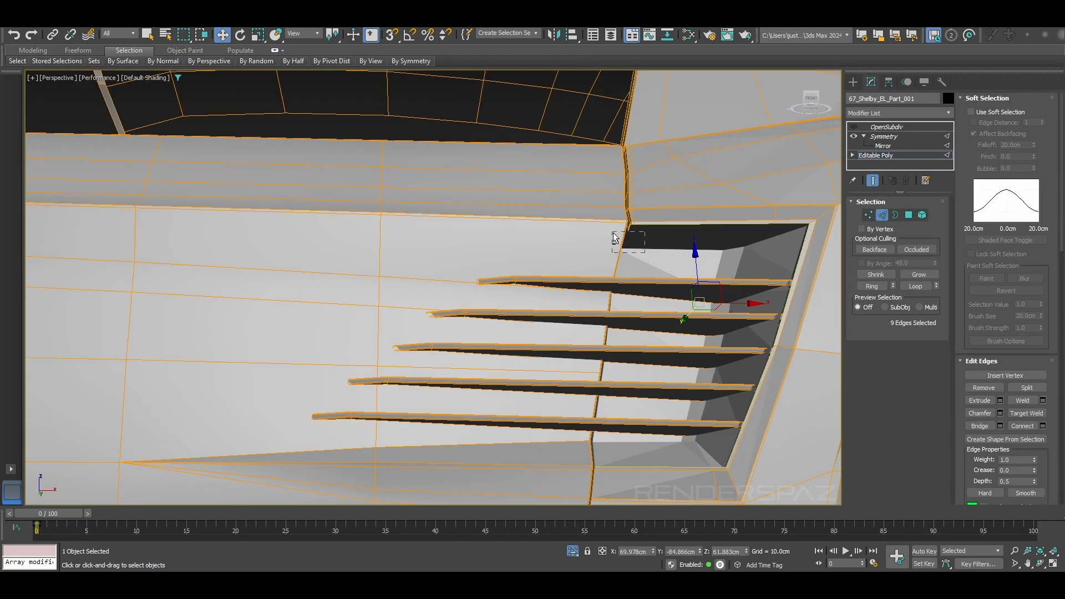
scroll(616, 235, up, 3)
middle_drag(596, 276, 602, 165)
alt+middle_drag(610, 333, 626, 408)
click(1000, 400)
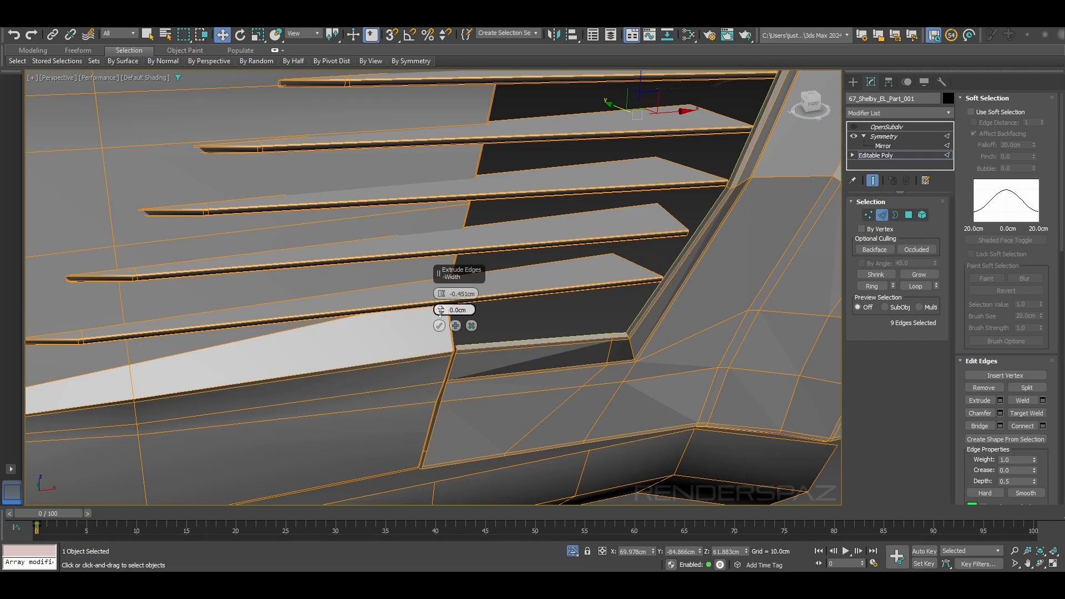
drag(439, 294, 440, 289)
alt+middle_drag(515, 316, 604, 236)
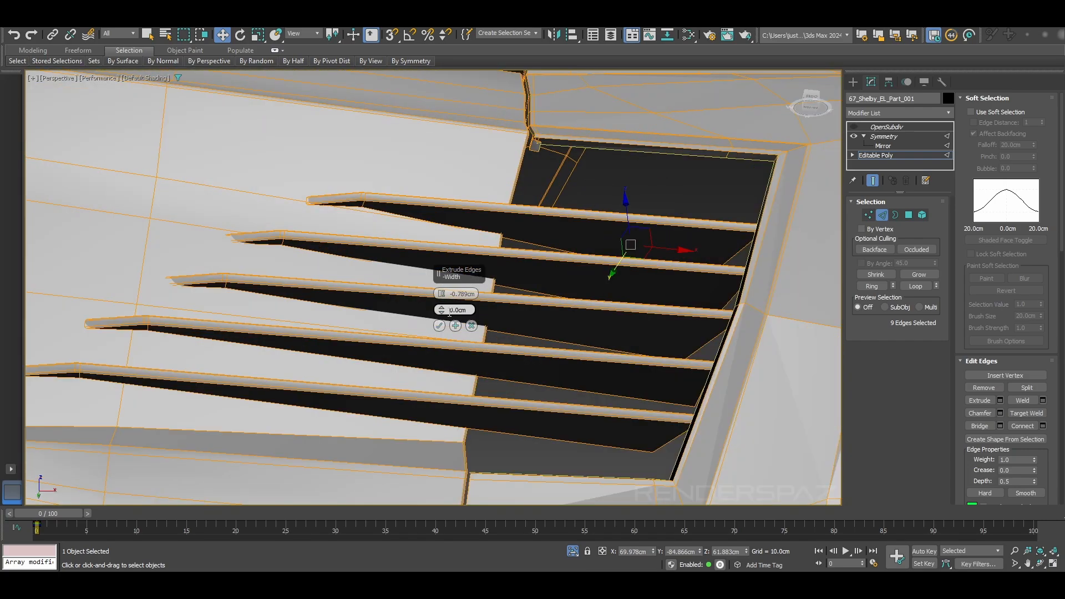
drag(441, 298, 441, 294)
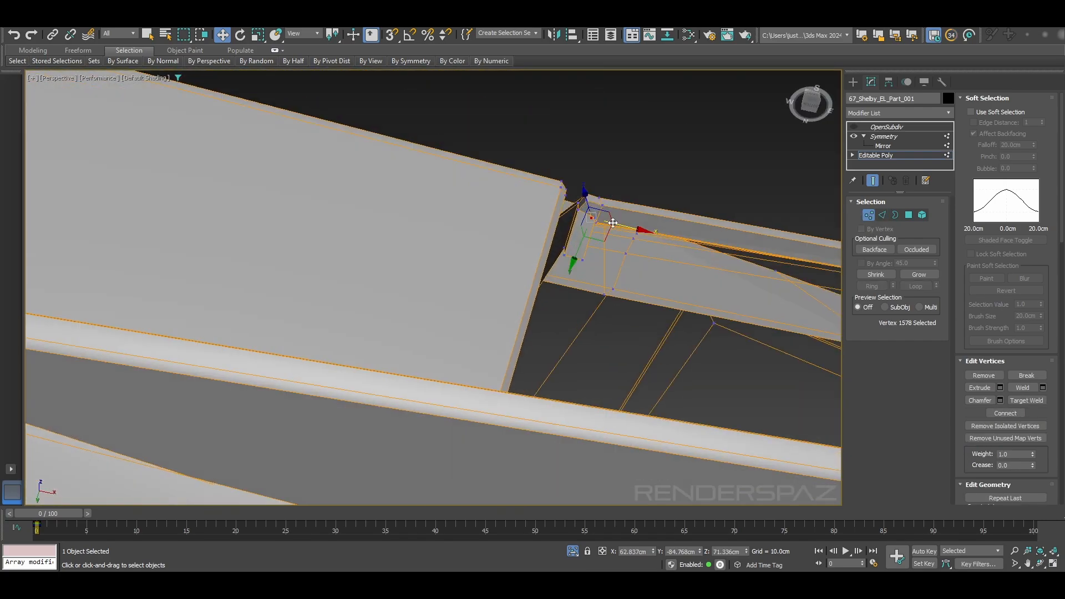
- Inspect the scoop opening's corner and the smoothed body surface around the louvres
scroll(587, 228, down, 3)
alt+middle_drag(587, 227, 596, 249)
alt+middle_drag(588, 287, 604, 244)
scroll(604, 244, down, 5)
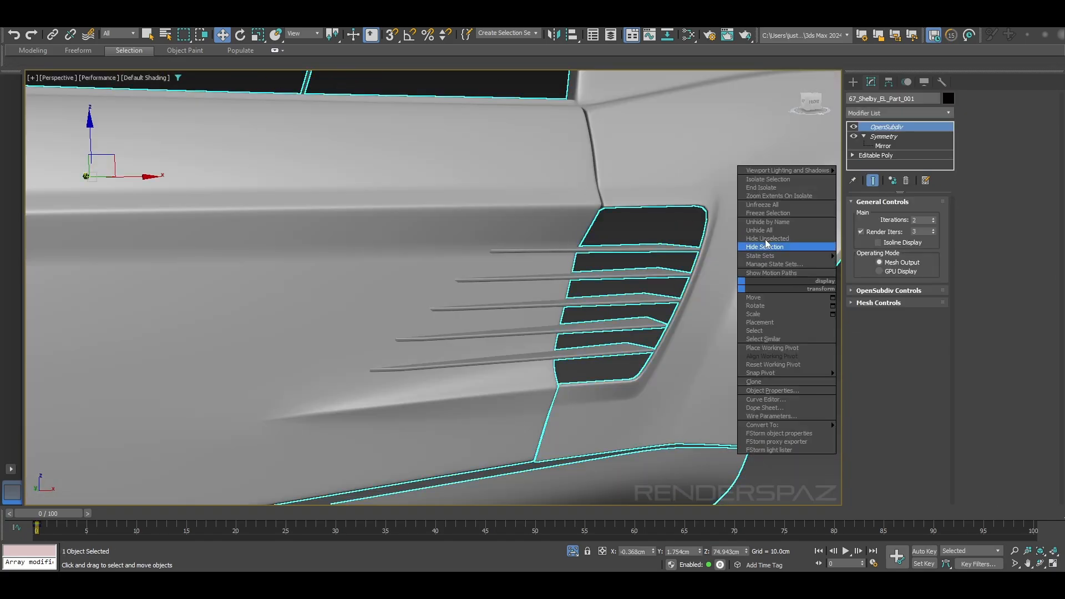
scroll(432, 288, down, 3)
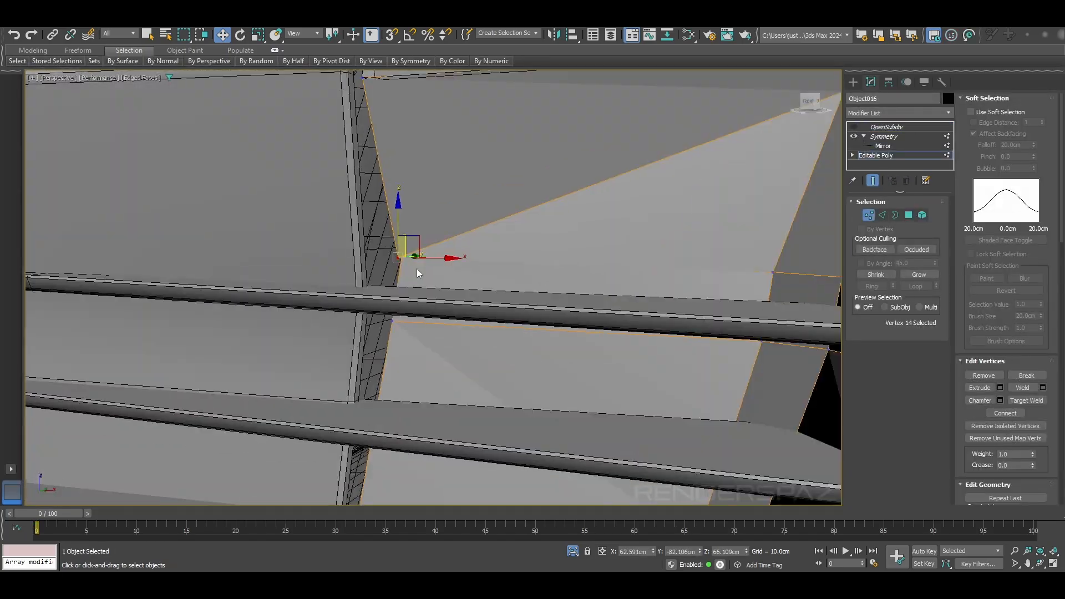
- Toggle snapping and pick the scoop insert's front-edge vertex area beside the louvres
alt+middle_drag(417, 273, 416, 302)
click(391, 34)
click(416, 302)
scroll(417, 298, up, 3)
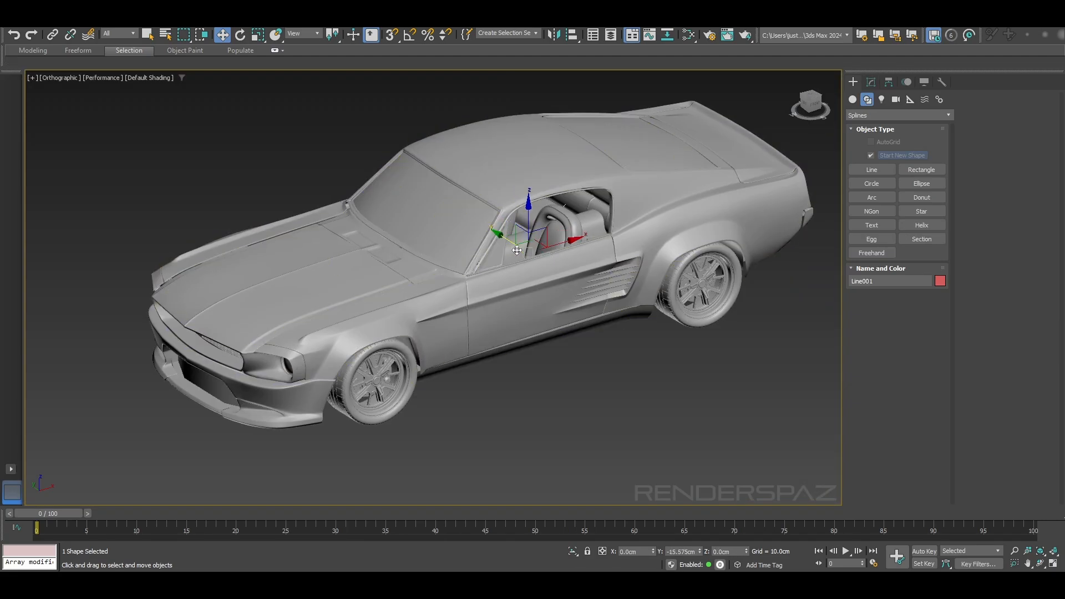
- In the front view, move the guide line's lower vertex up to the front tip of the scoop's lower crease
key(f)
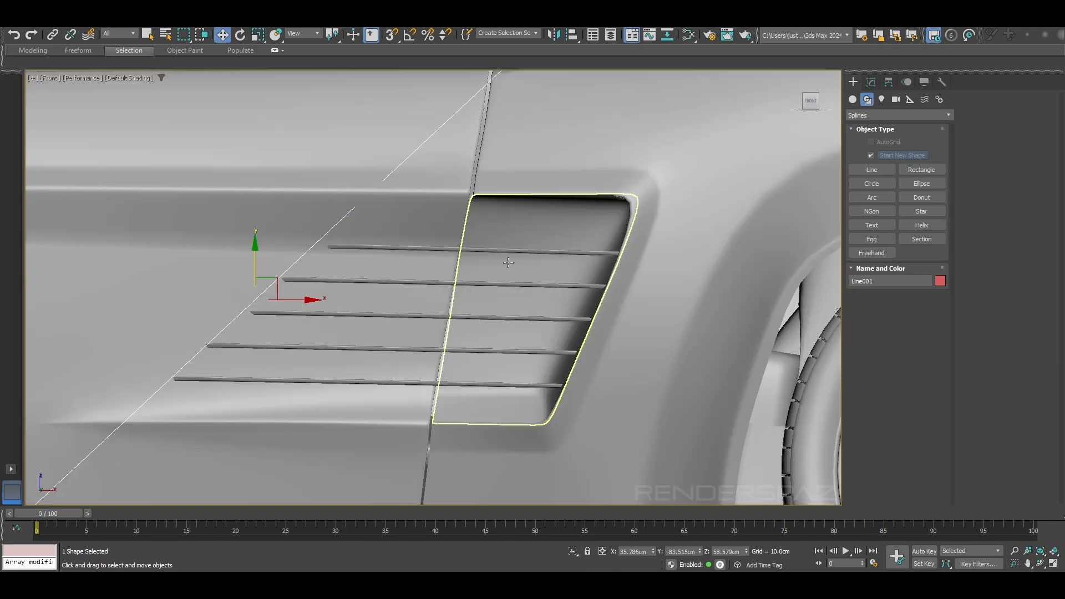
scroll(504, 264, down, 5)
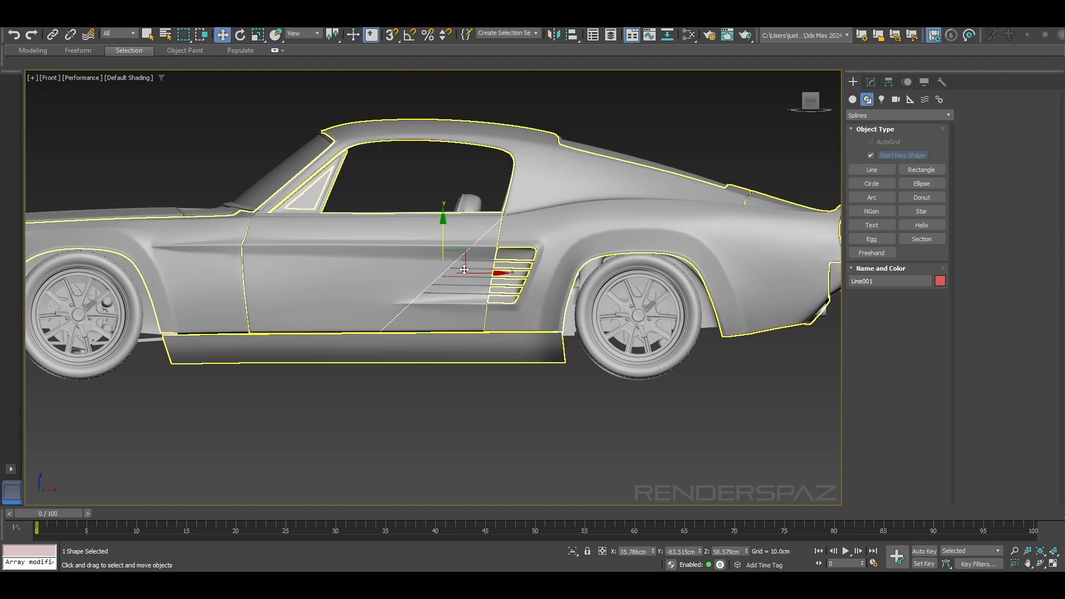
scroll(465, 270, up, 2)
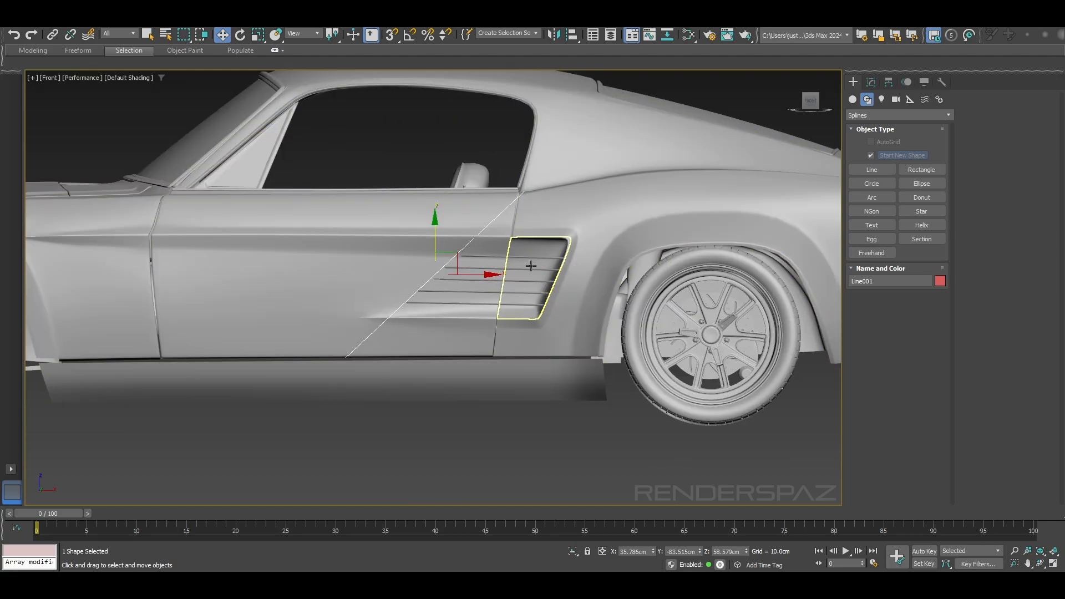
click(871, 82)
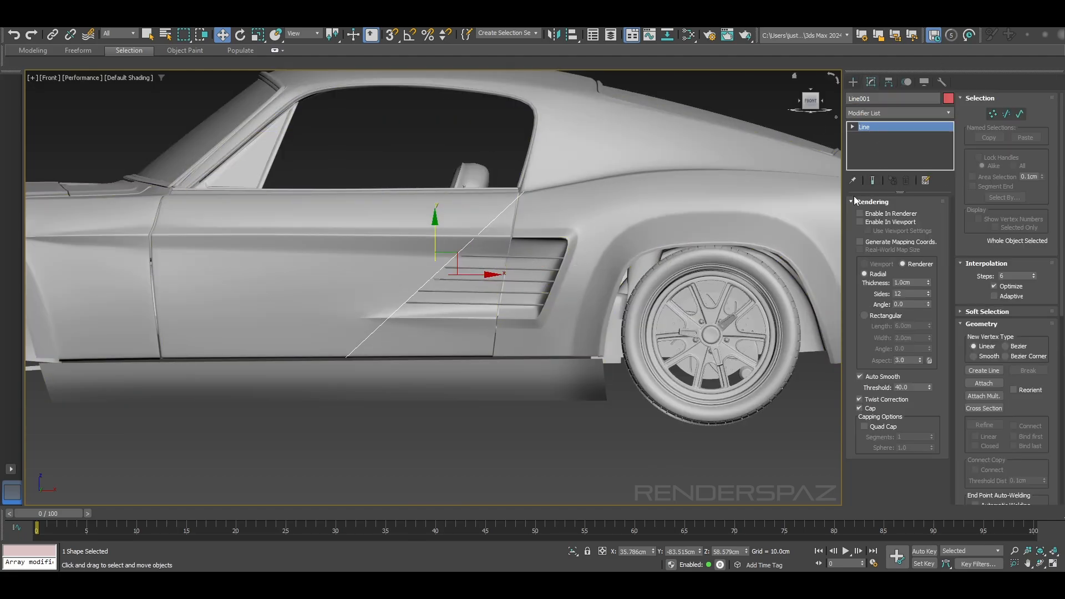
click(993, 114)
click(344, 358)
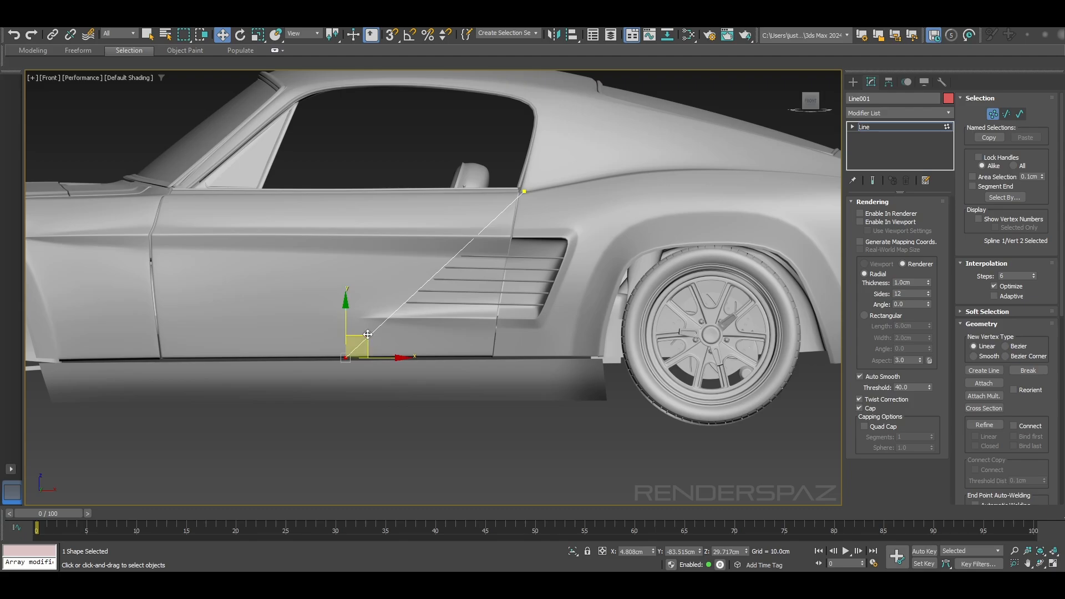
drag(368, 334, 387, 295)
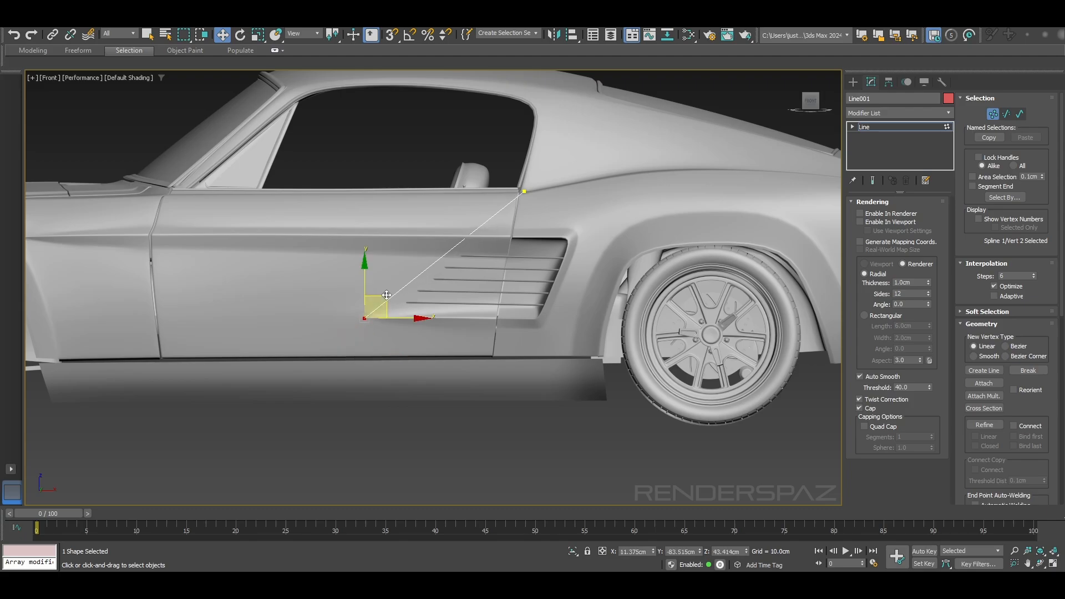
- Reposition the guide line's upper vertex so it meets the door's upper rear corner
click(524, 191)
click(551, 176)
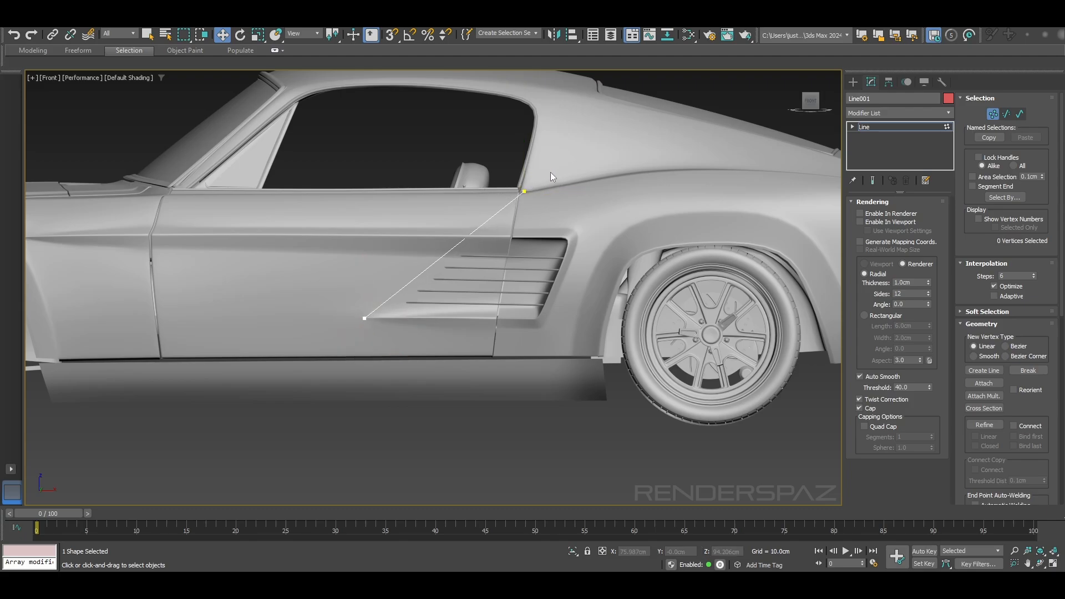
drag(545, 173, 555, 164)
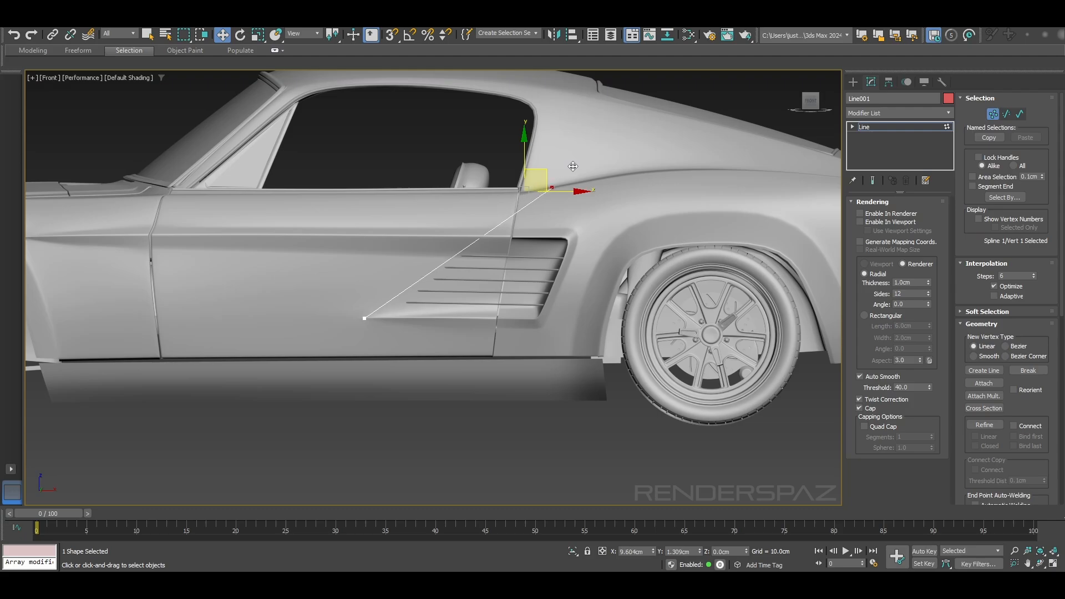
scroll(573, 167, down, 5)
scroll(582, 211, up, 3)
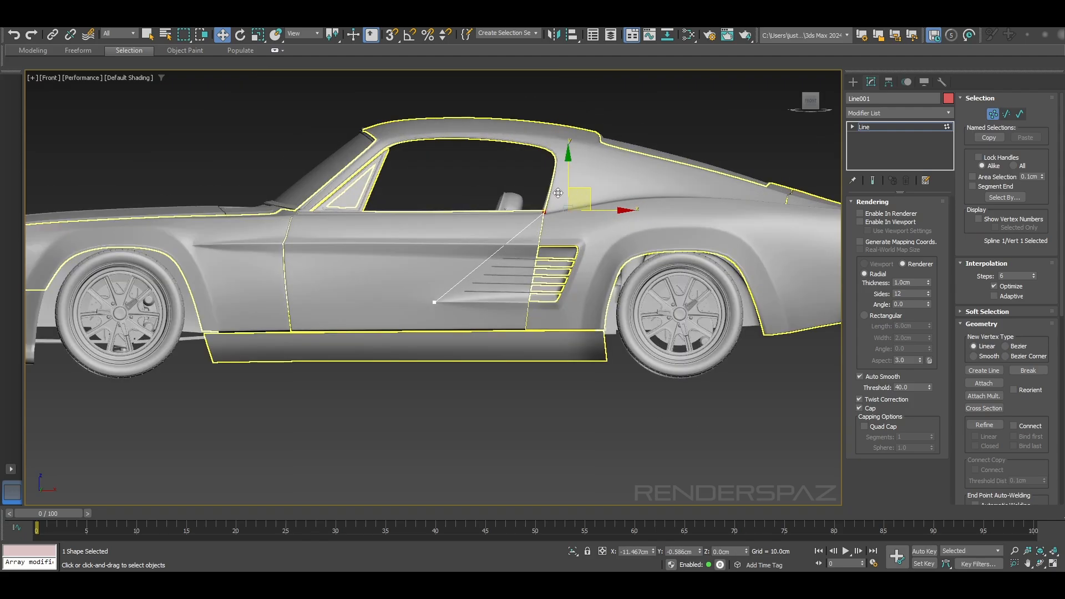
drag(557, 194, 550, 201)
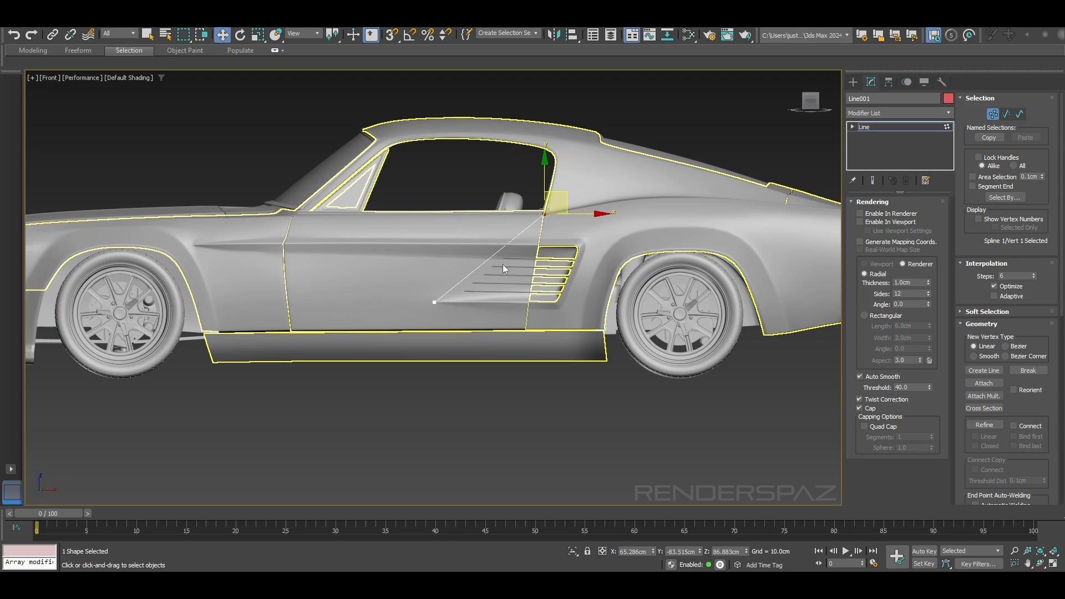
- Compare the guide line's slope with the louvres' front ends, checking its lower vertex, and leave vertex level
scroll(504, 269, up, 3)
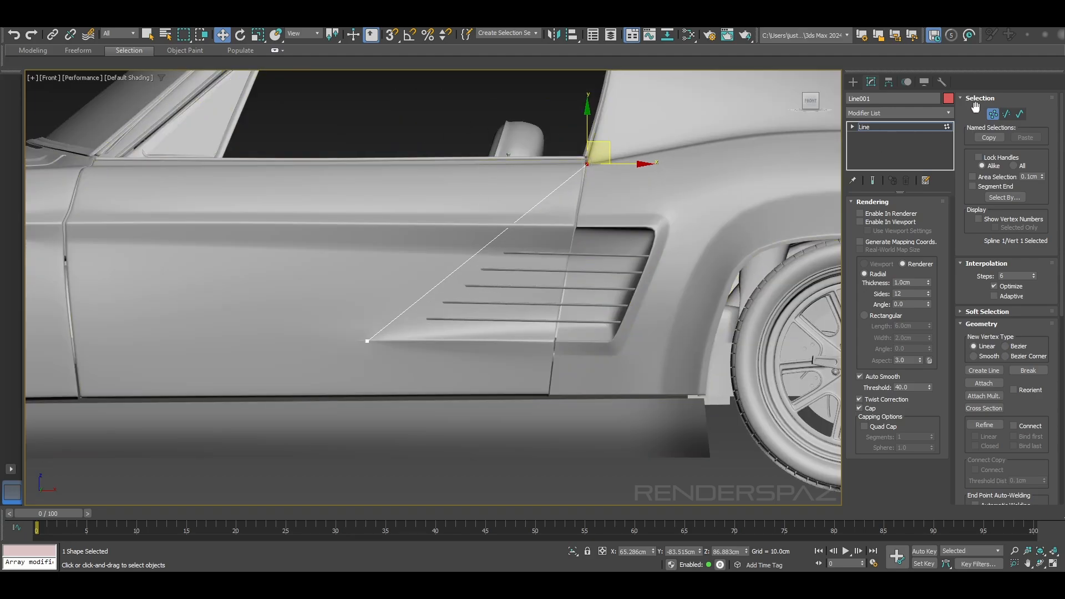
click(991, 116)
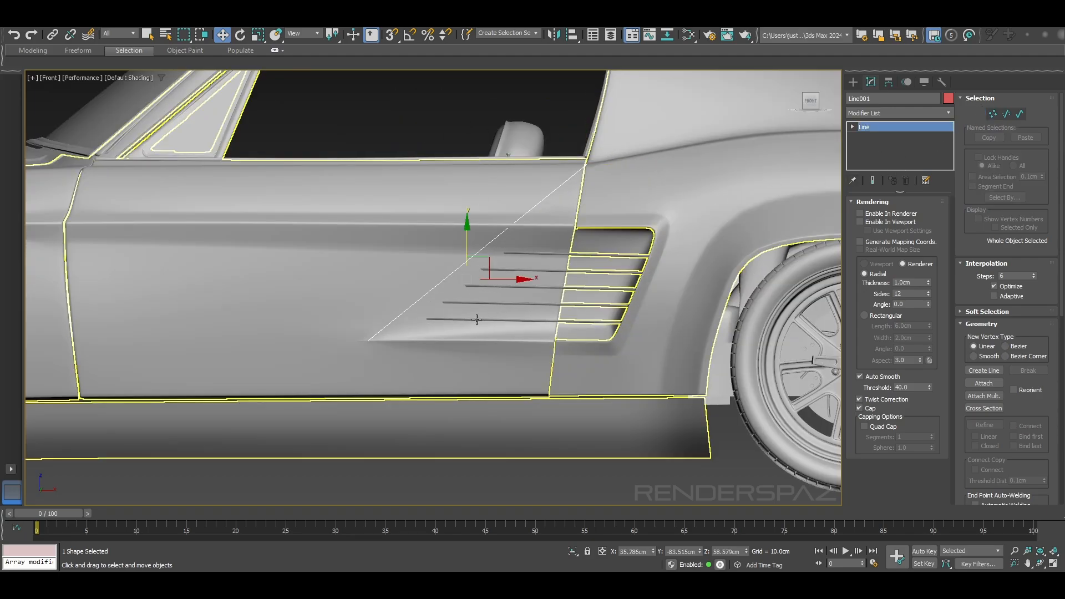
click(995, 115)
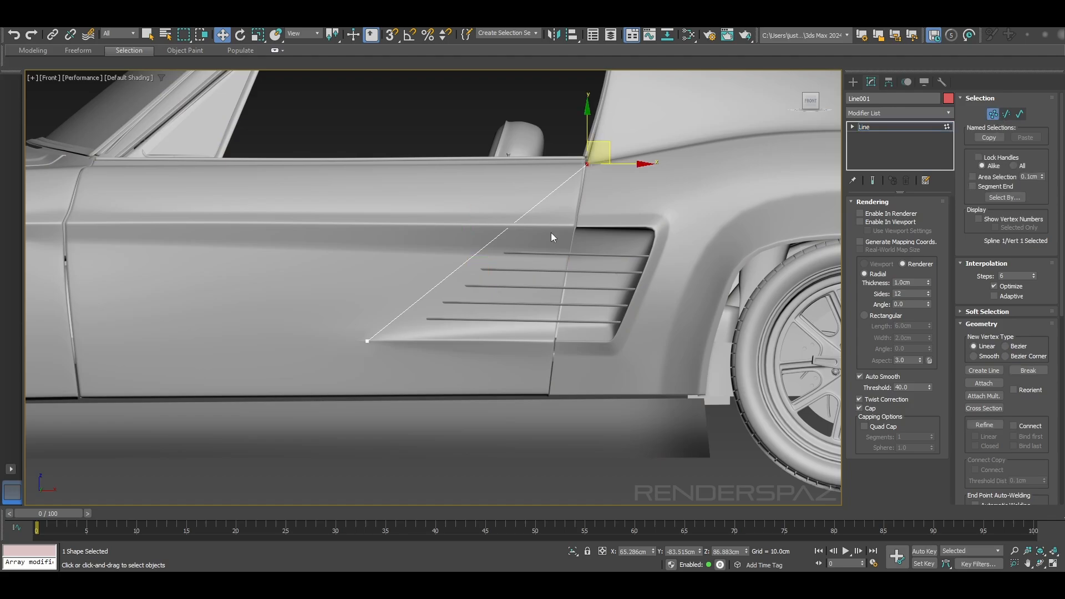
drag(268, 331, 424, 373)
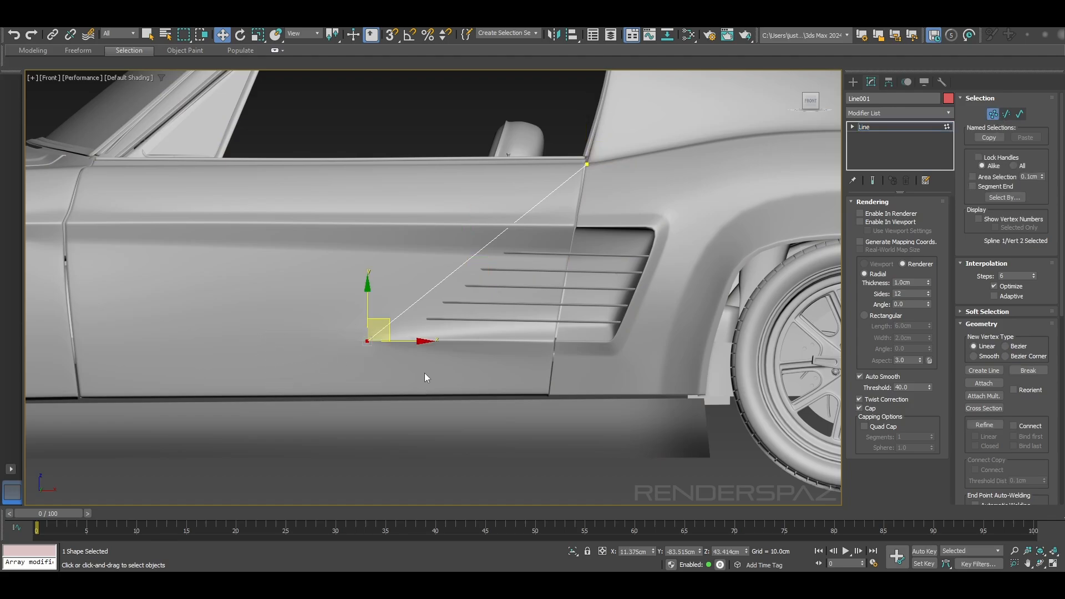
click(631, 296)
click(994, 116)
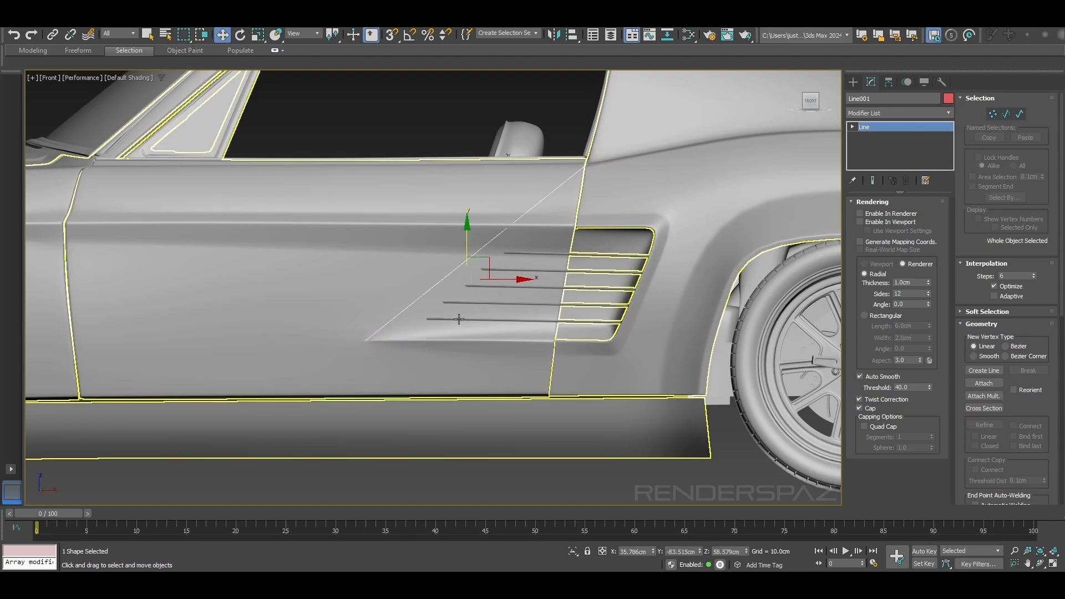
- Select the car body, check its wireframe against the guide line, and go to its Editable Poly level
click(459, 318)
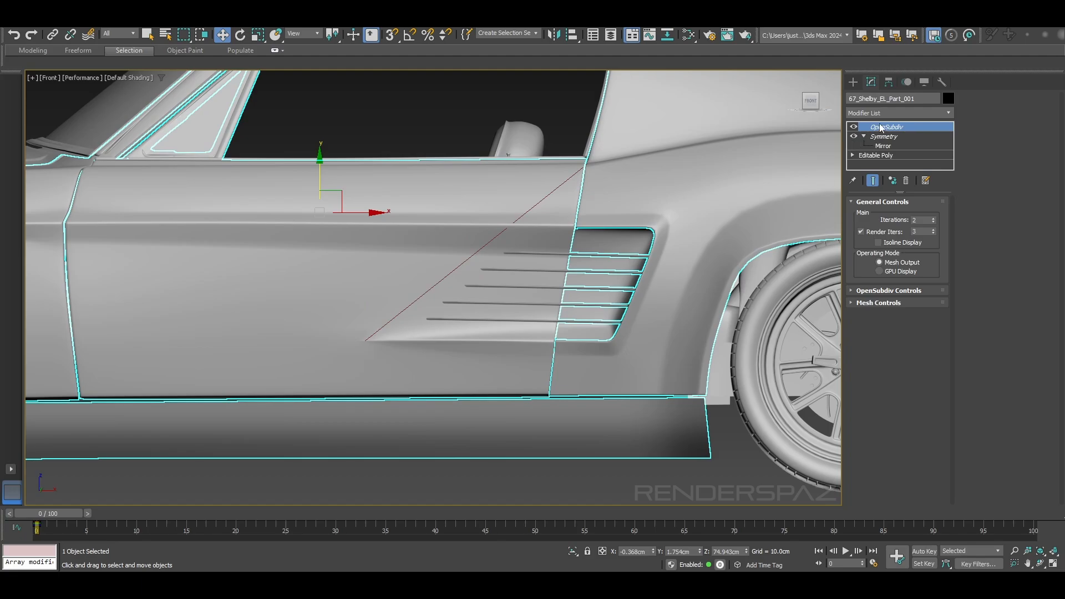
scroll(562, 425, down, 5)
click(551, 388)
scroll(526, 332, up, 6)
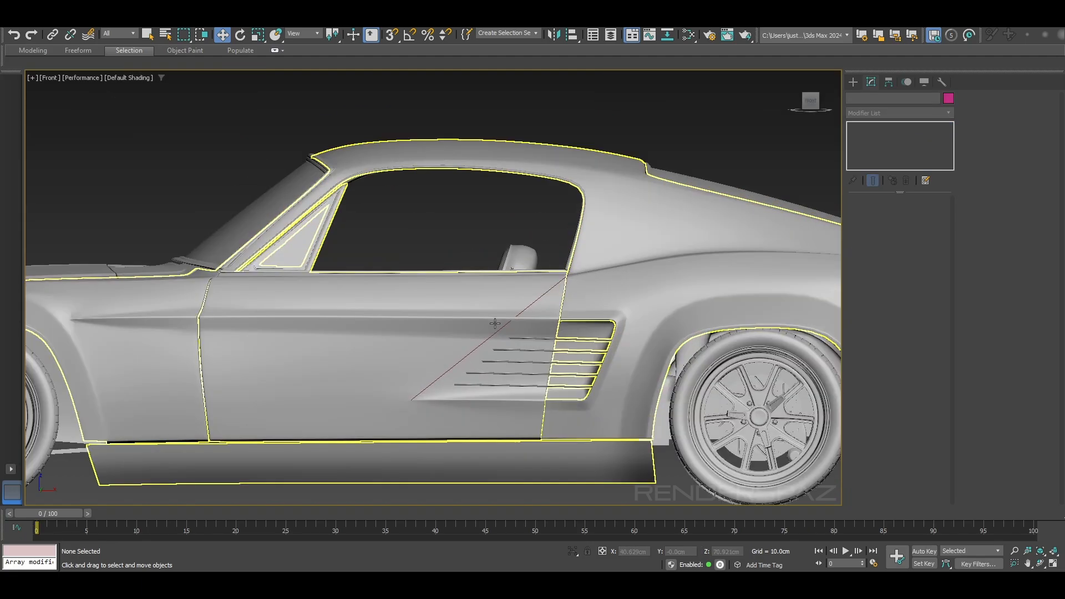
middle_drag(525, 333, 525, 313)
click(535, 318)
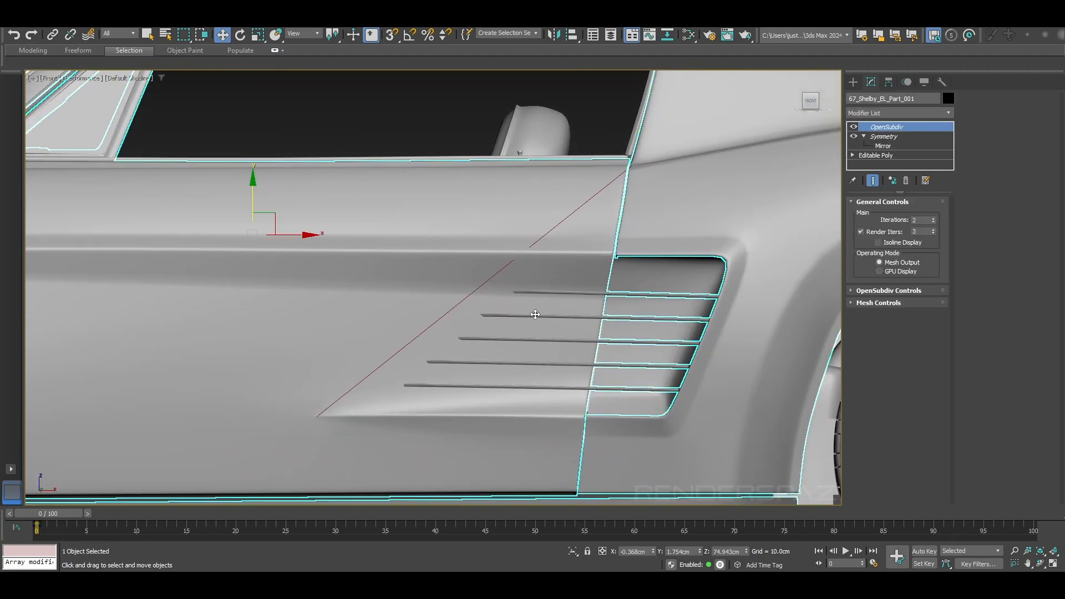
key(F3)
key(F3)
click(875, 155)
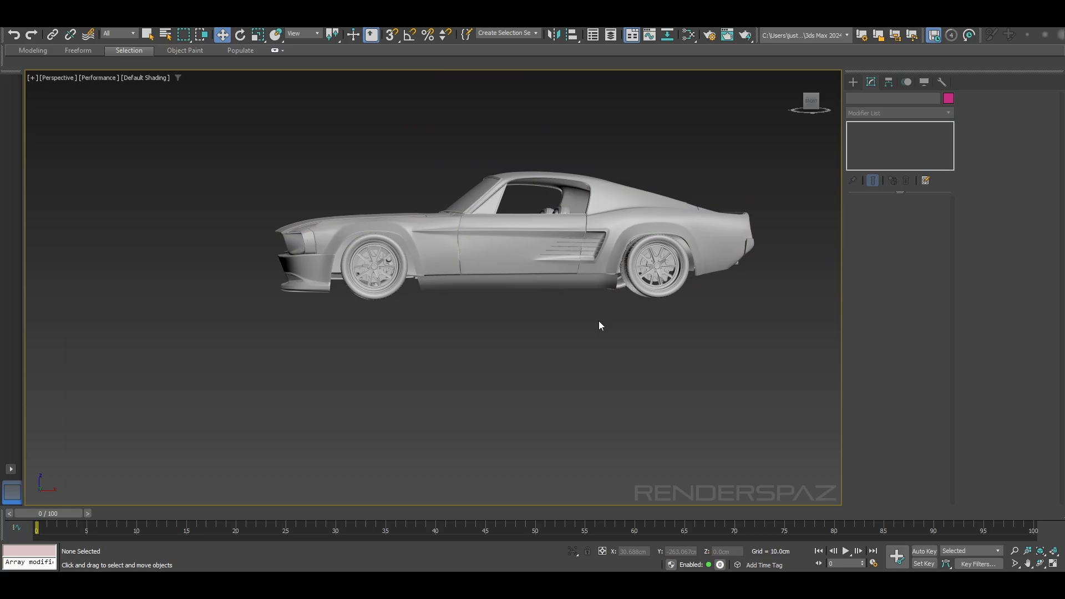
- Reframe the car to a close front three-quarter view for the Arnold preview render
alt+middle_drag(599, 326, 623, 235)
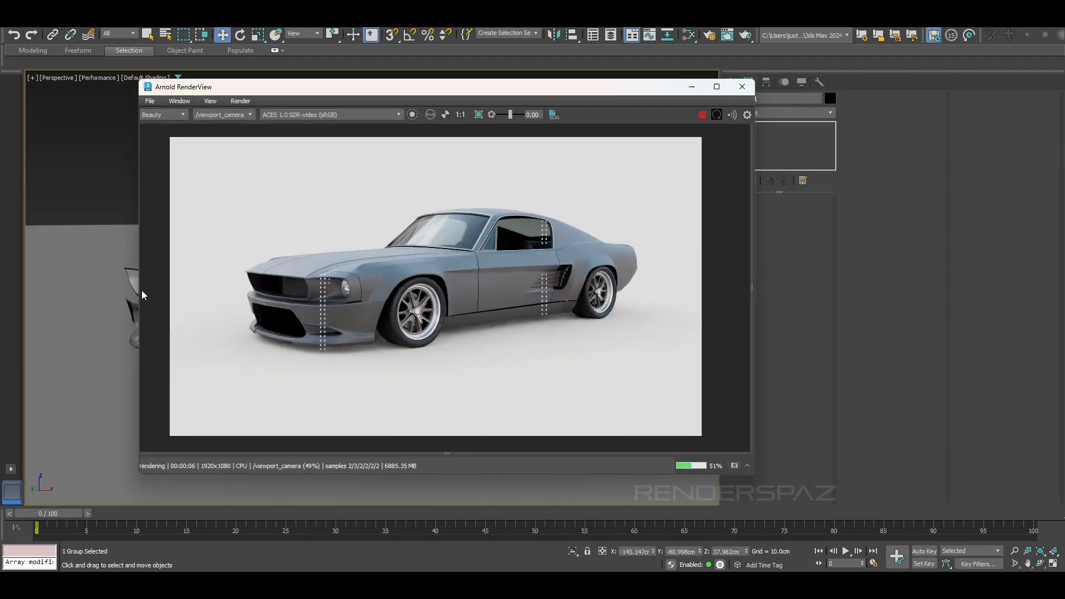
mouse_move(109, 341)
alt+middle_down()
mouse_move(123, 344)
mouse_move(100, 334)
mouse_move(135, 338)
mouse_move(118, 342)
alt+middle_up()
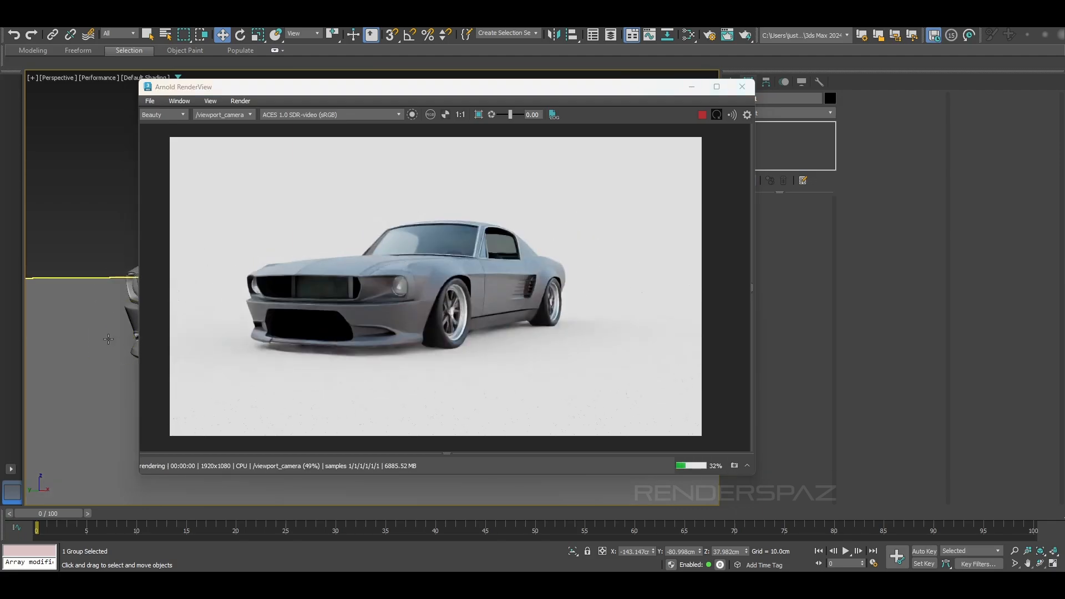
scroll(76, 335, up, 4)
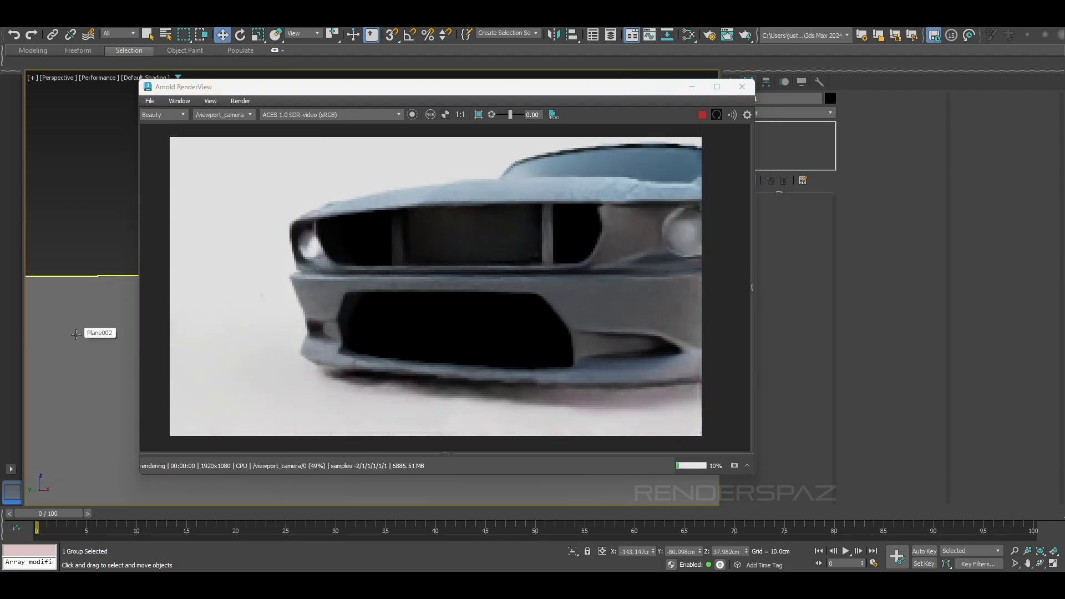
middle_drag(76, 335, 0, 362)
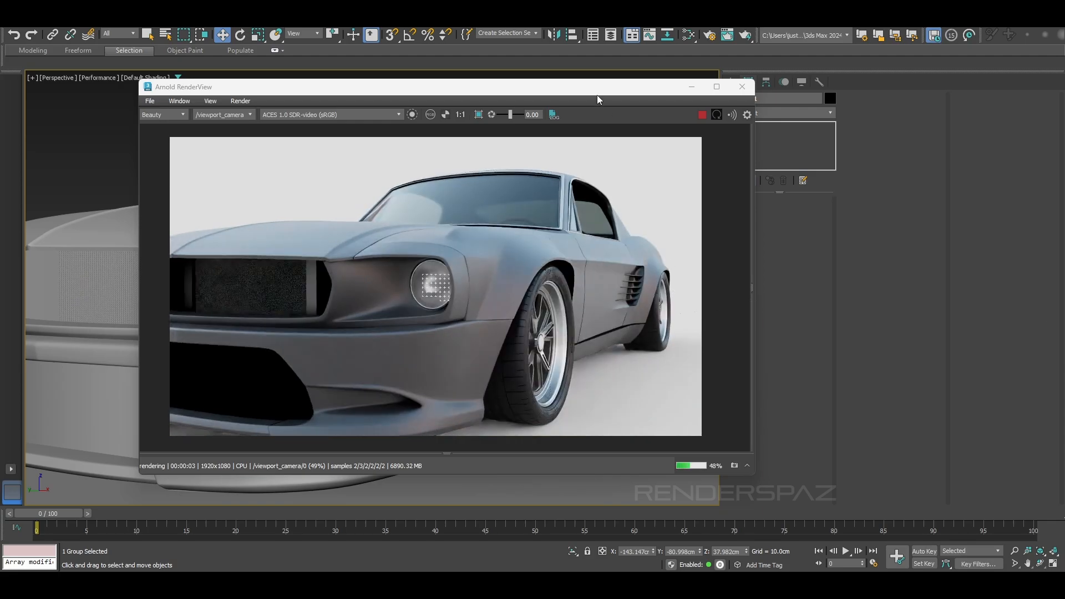
- Inspect the rendered side scoop and louvres up close in the Arnold RenderView, moving its window to uncover the viewport
drag(598, 89, 555, 92)
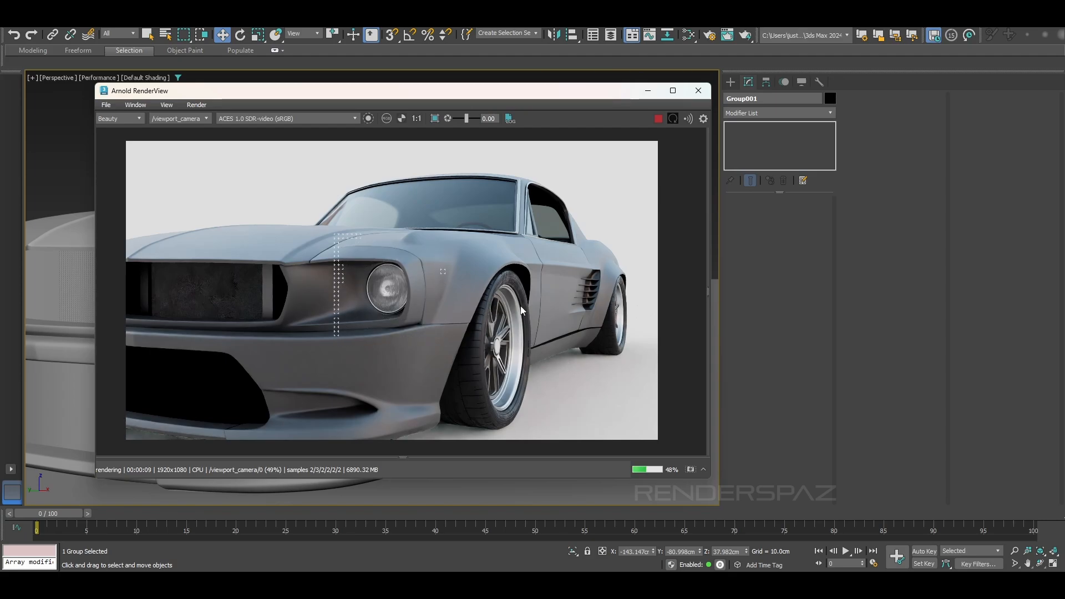
drag(567, 314, 552, 314)
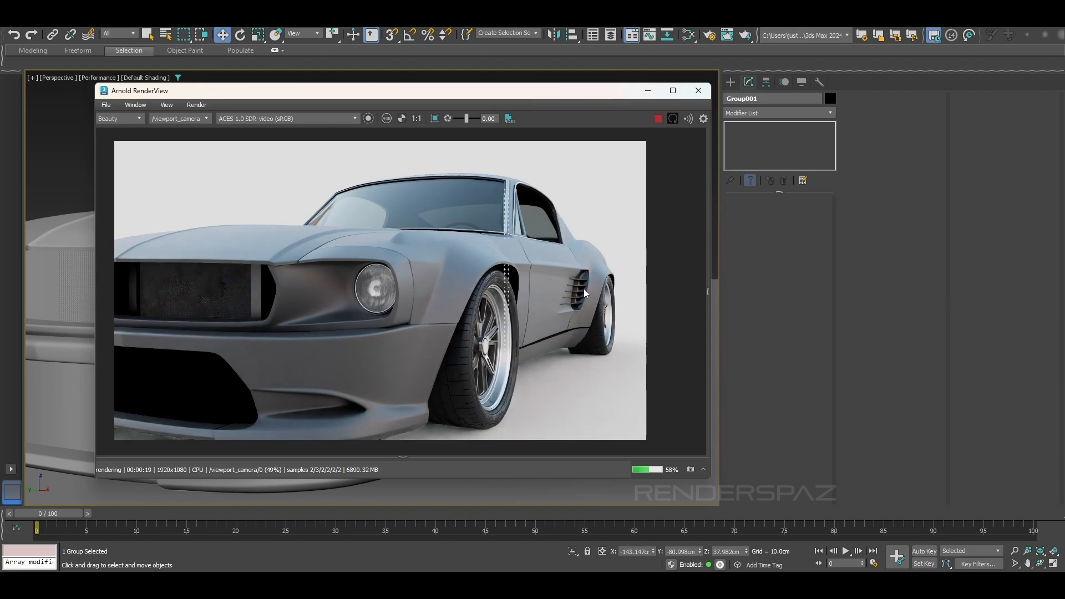
scroll(585, 293, up, 2)
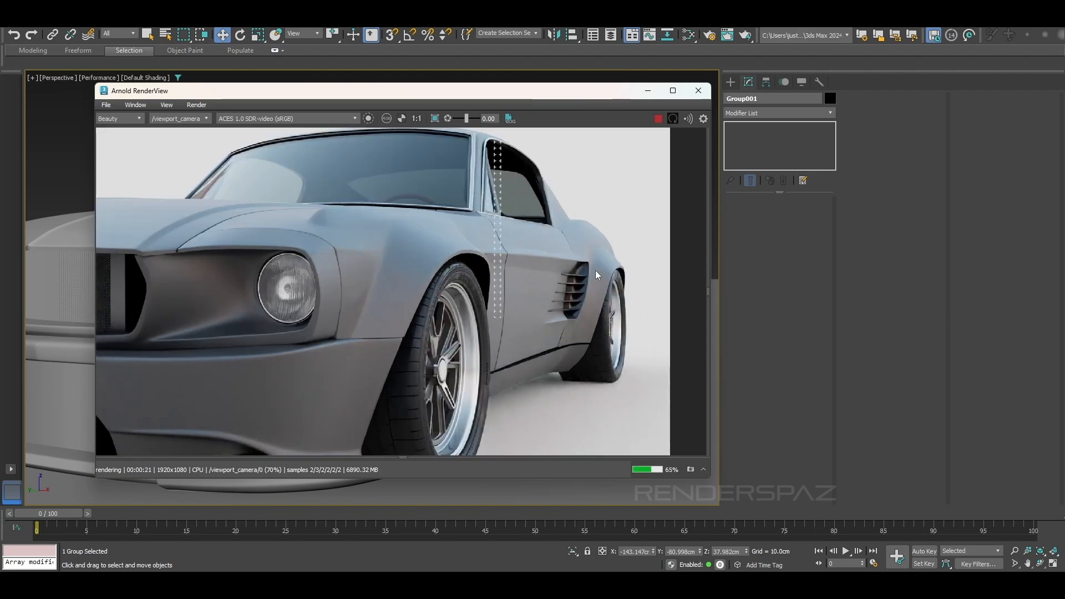
middle_drag(596, 274, 534, 281)
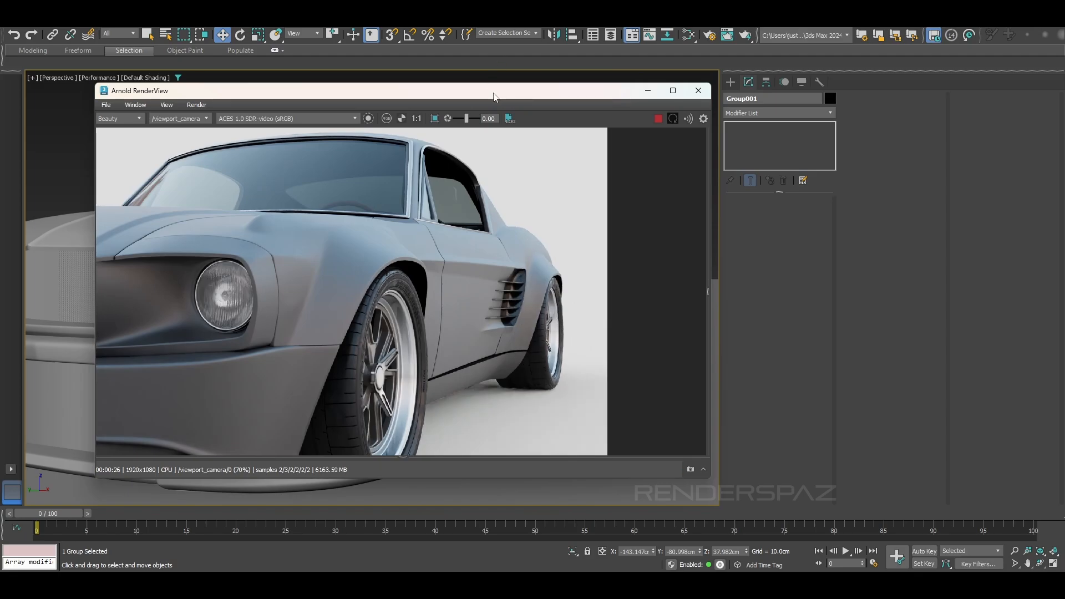
drag(495, 97, 672, 102)
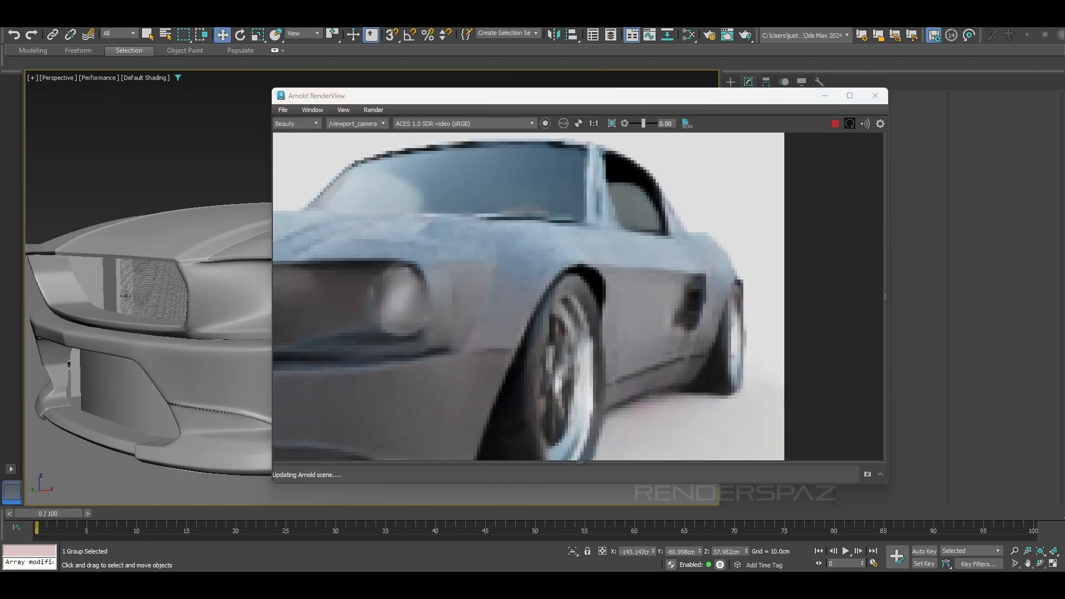
- Inspect the car's side scoop and louvres in the Arnold render from front three-quarter, close rear three-quarter and side angles
scroll(156, 282, down, 2)
scroll(588, 286, down, 2)
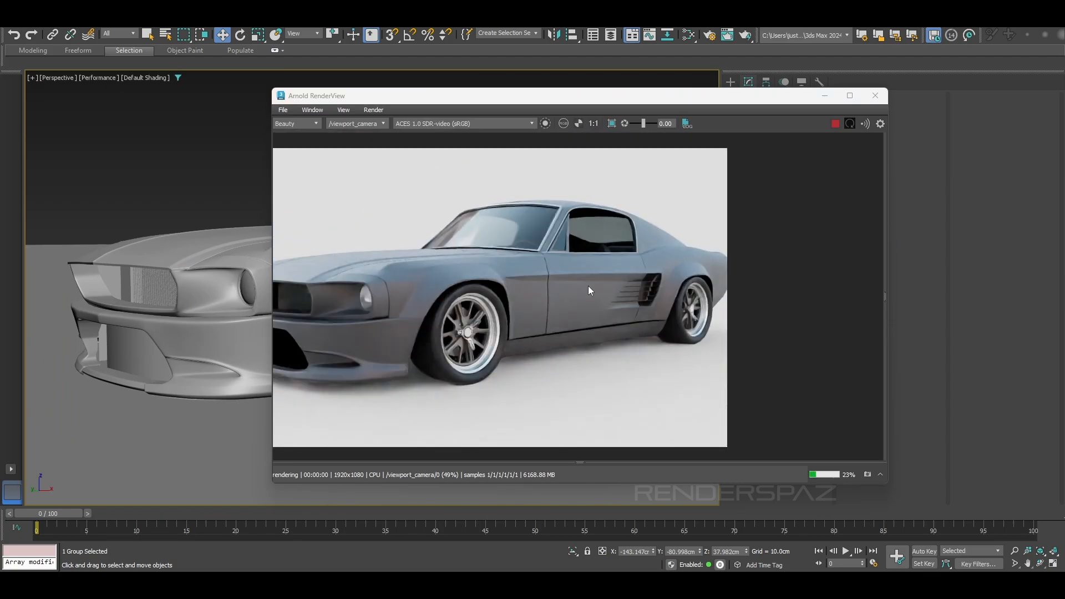
scroll(179, 284, up, 4)
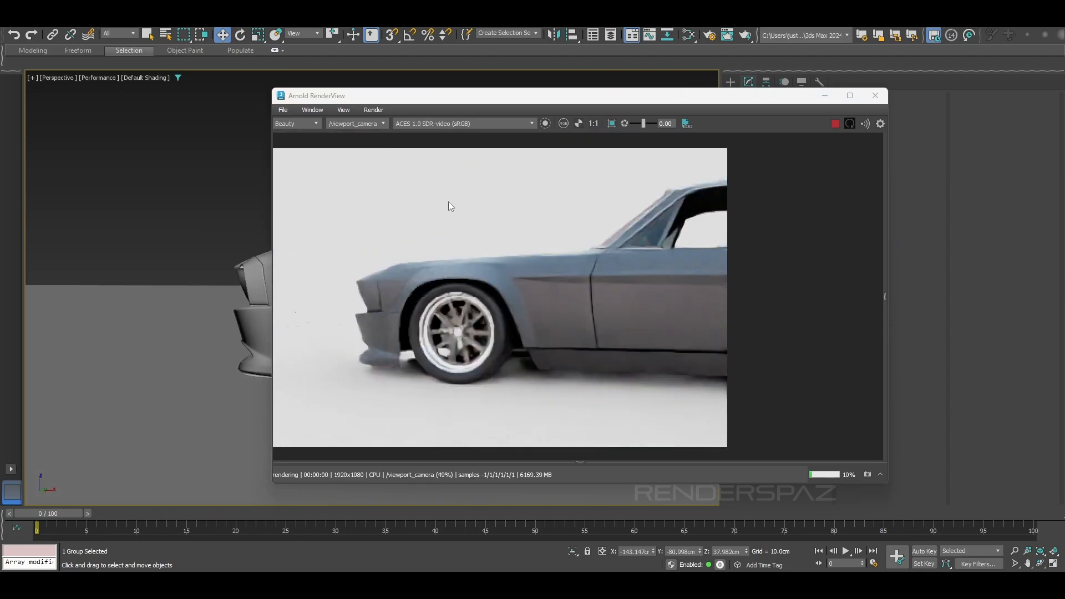
middle_drag(228, 209, 69, 252)
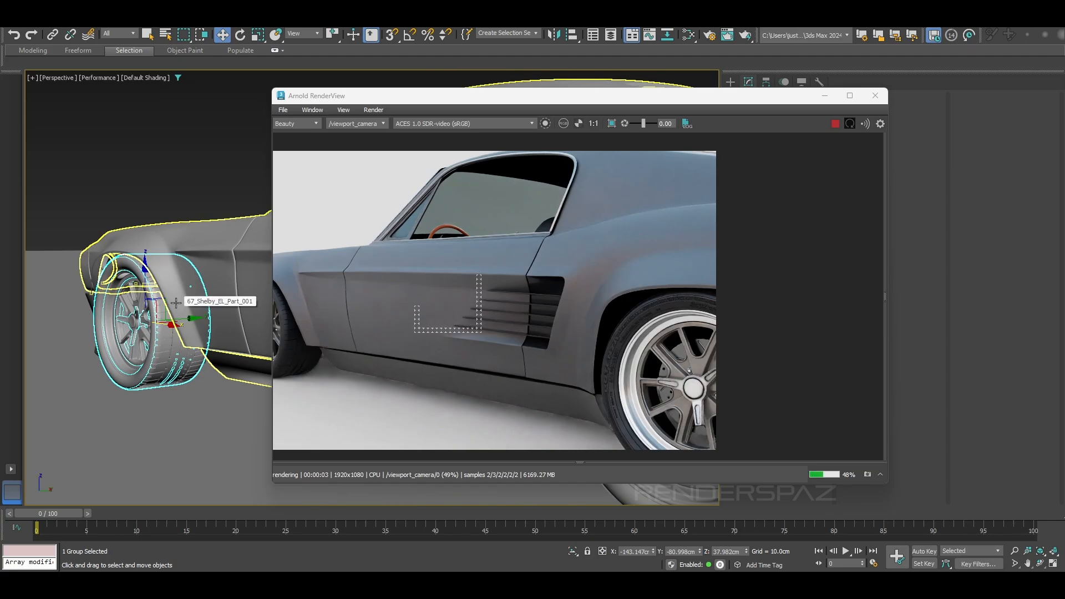
alt+middle_drag(176, 302, 247, 306)
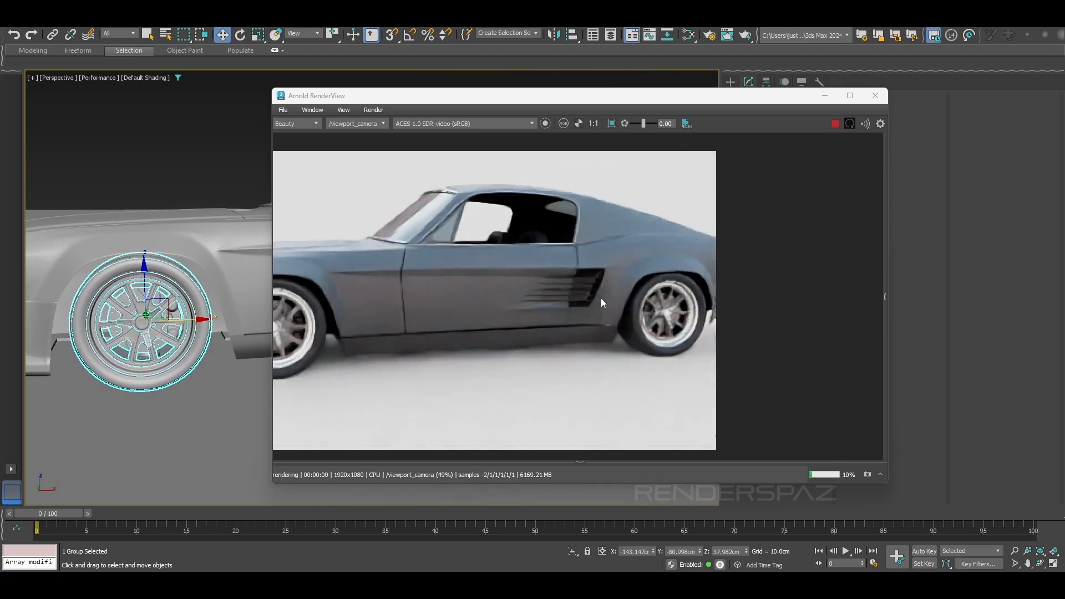
- Turn off Show Render Tiles in the Arnold RenderView
click(321, 109)
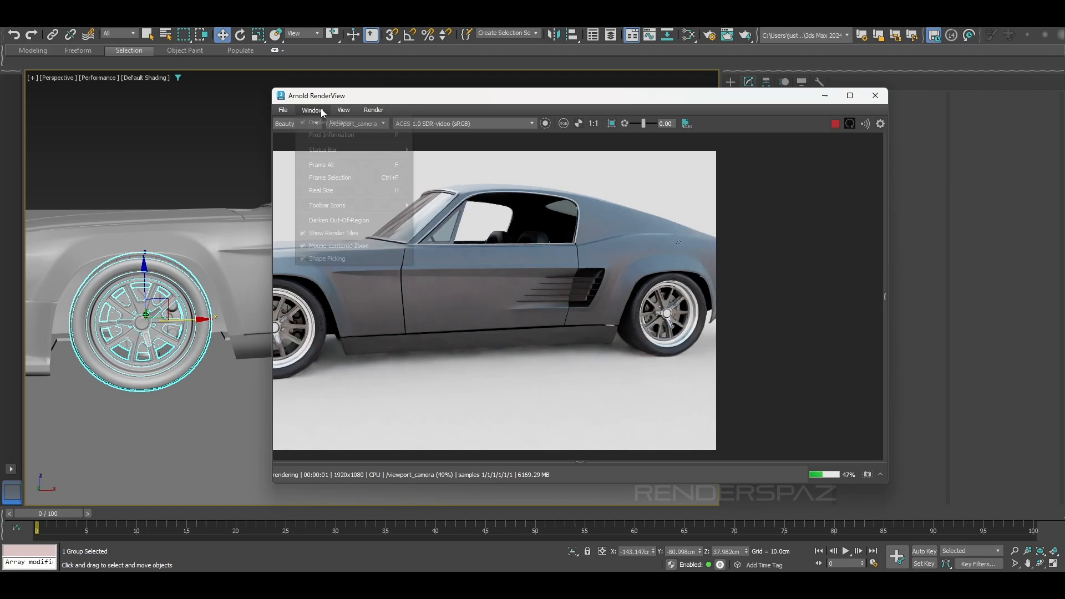
click(344, 232)
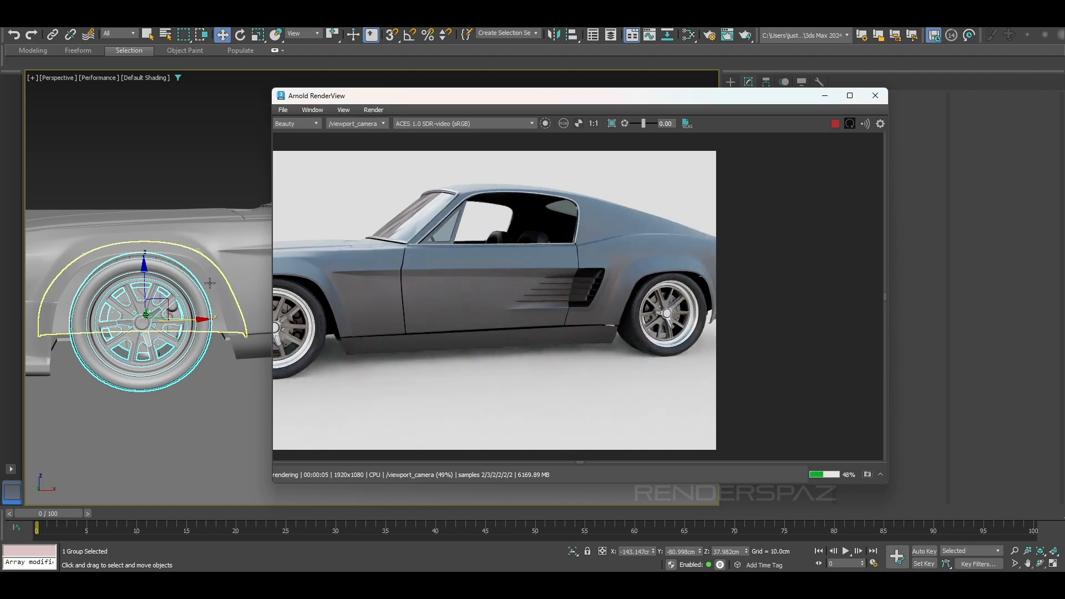
- Shrink the Arnold RenderView window to uncover more of the viewport, and frame the whole car in a front three-quarter render
alt+middle_drag(137, 305, 486, 281)
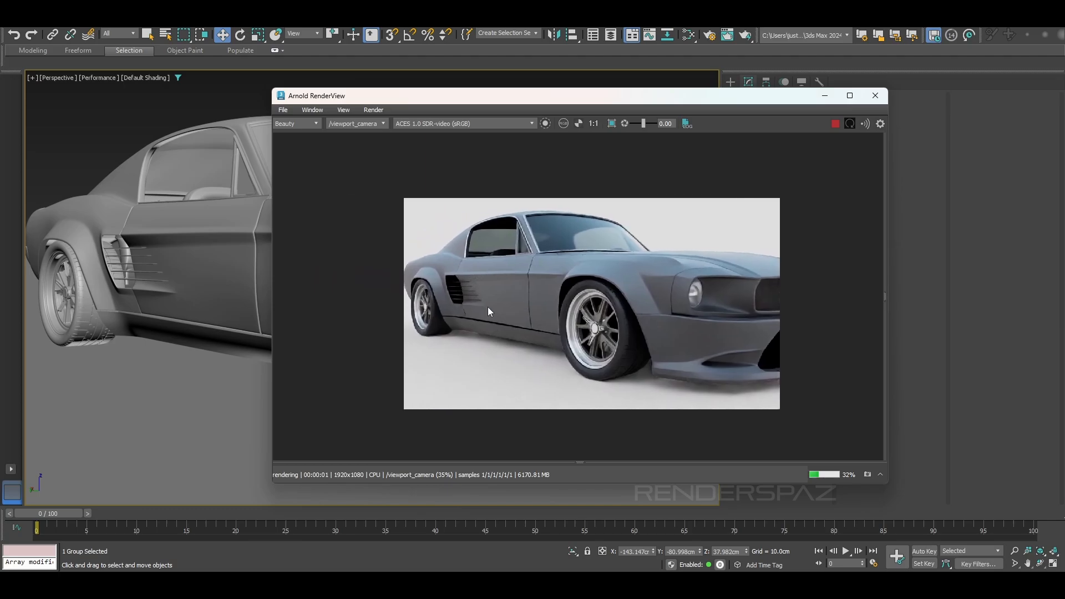
alt+middle_drag(166, 288, 179, 286)
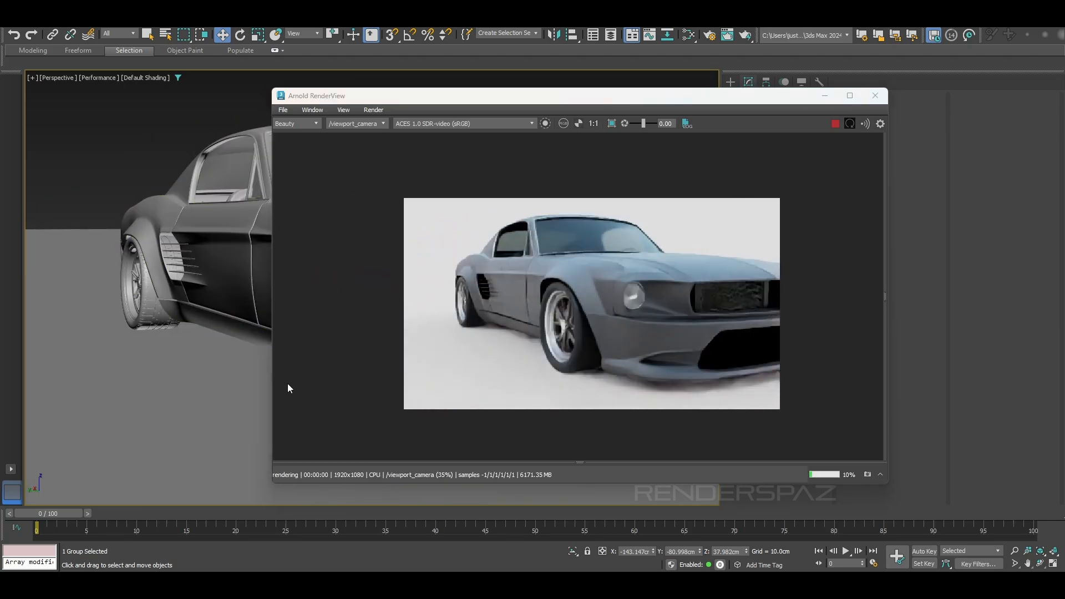
drag(271, 481, 454, 407)
alt+middle_drag(215, 333, 209, 311)
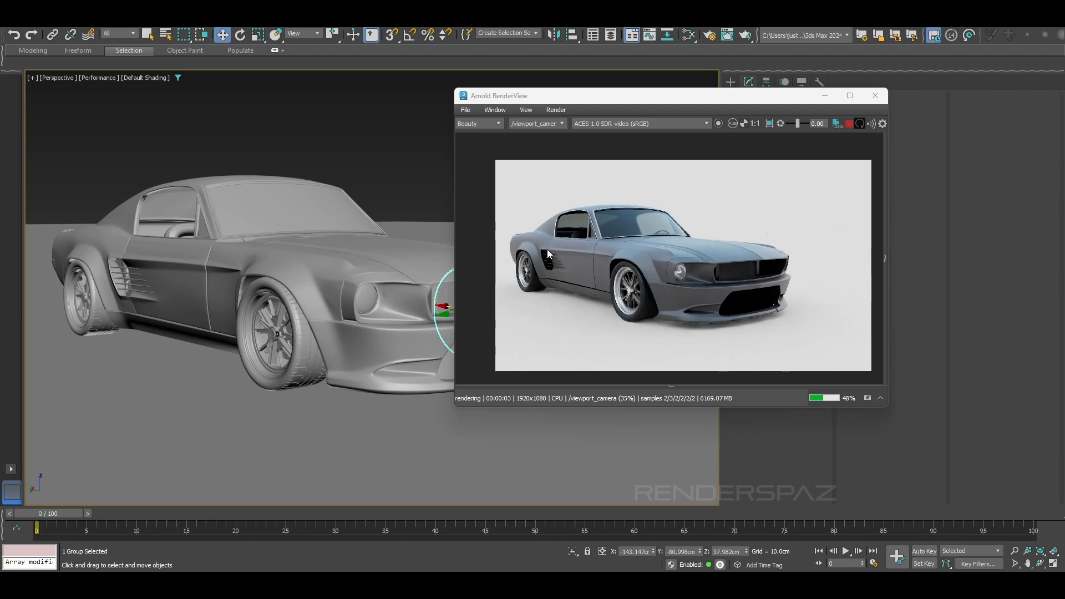
scroll(580, 281, up, 2)
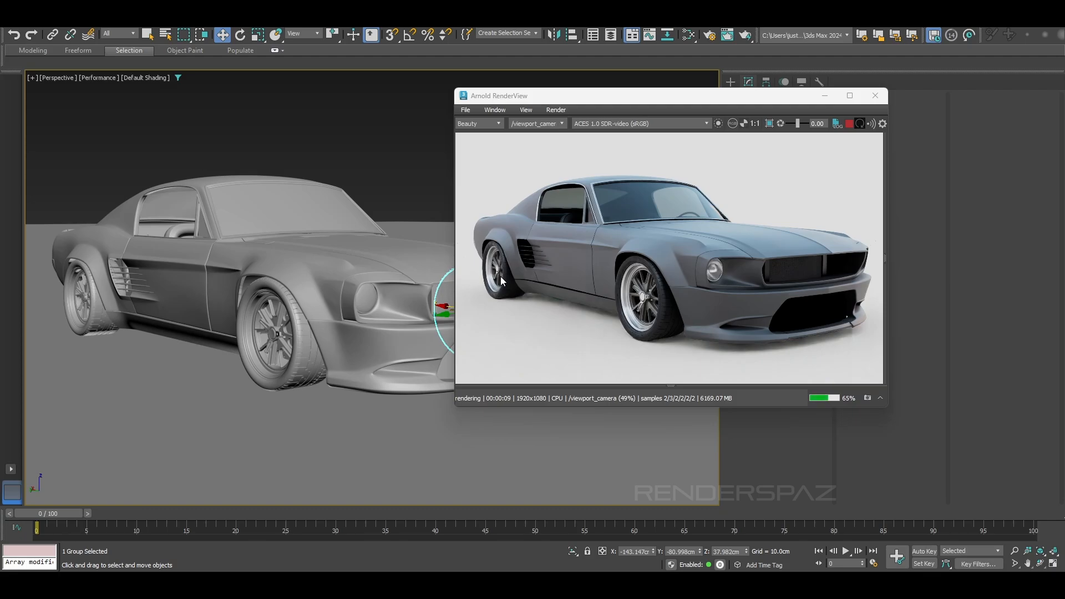
- Examine the car's grille, headlights and front bumper in a centred head-on Arnold render
alt+middle_drag(343, 314, 273, 316)
scroll(298, 312, up, 2)
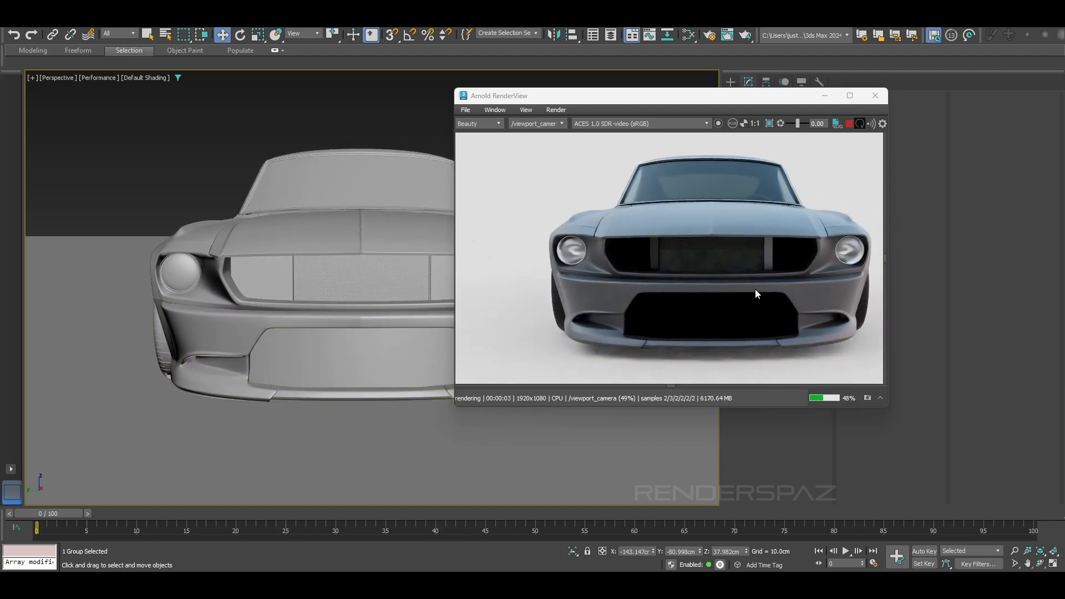
middle_drag(760, 280, 686, 276)
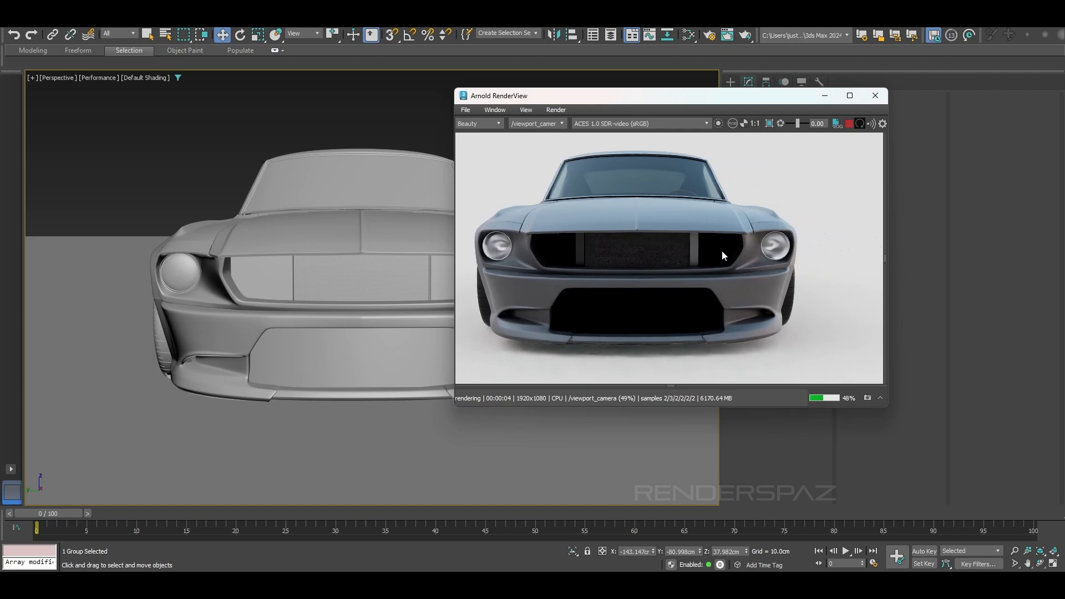